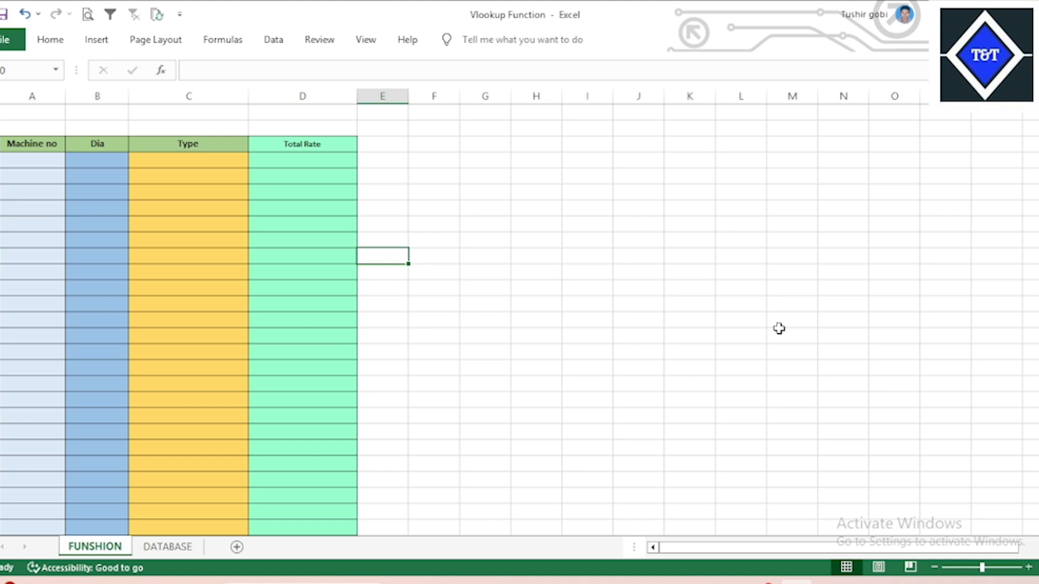
# Bring up the 'Presentation of Excel Formula2' slide explaining VLOOKUP's four arguments.
pyautogui.click(727, 581)
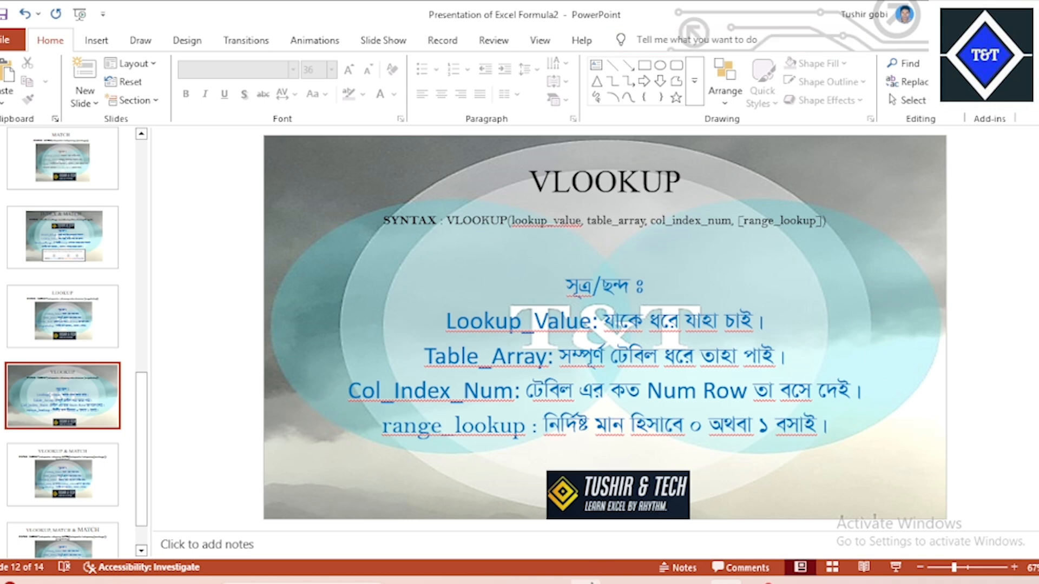
# Show the YouTube channel page listing Excel function tutorial videos in Chrome.
pyautogui.click(586, 582)
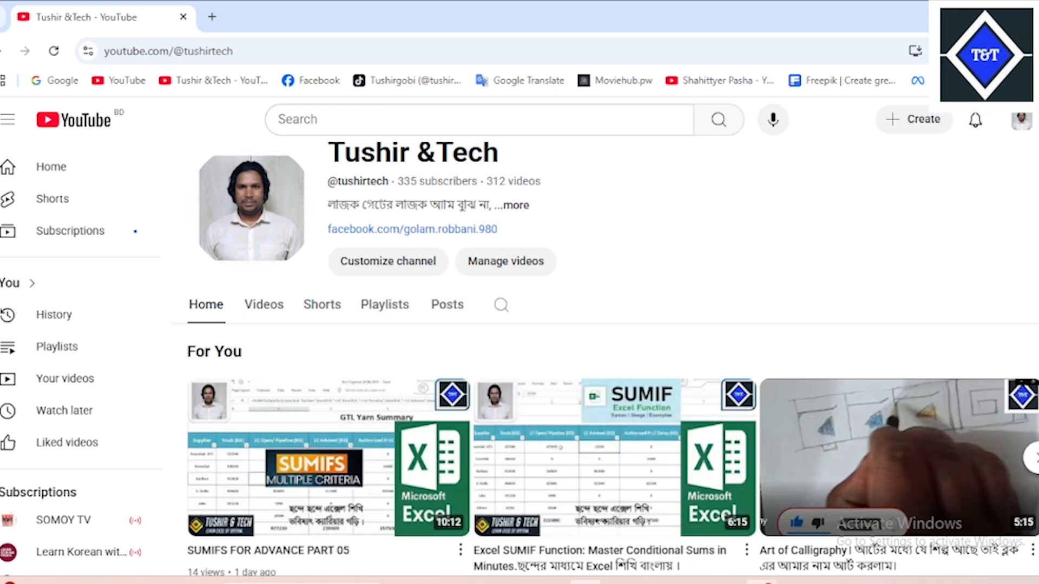
# Return to the 'Vlookup Function' workbook with its empty FUNSHION columns.
pyautogui.click(797, 583)
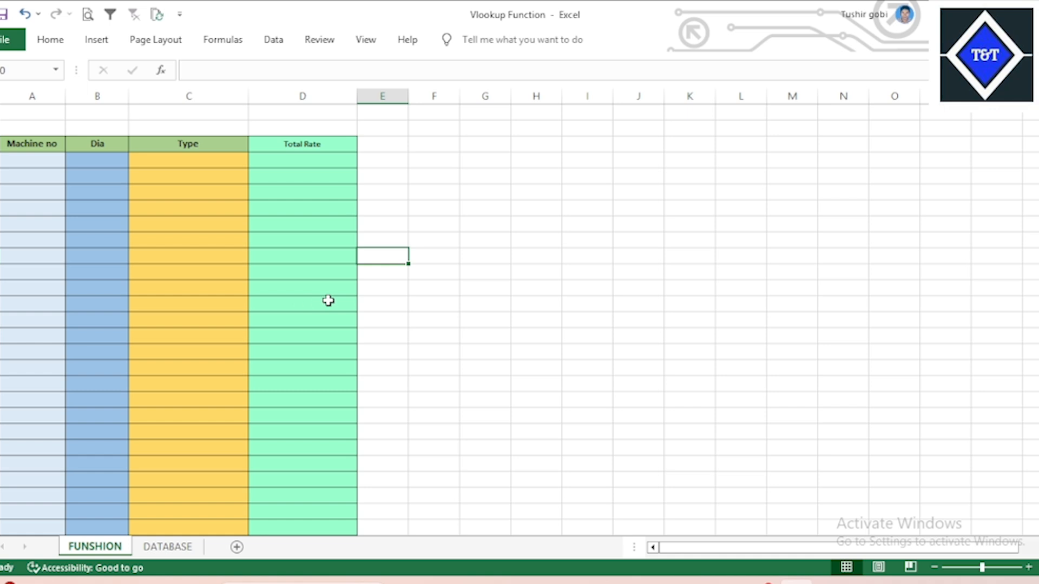
pyautogui.click(290, 203)
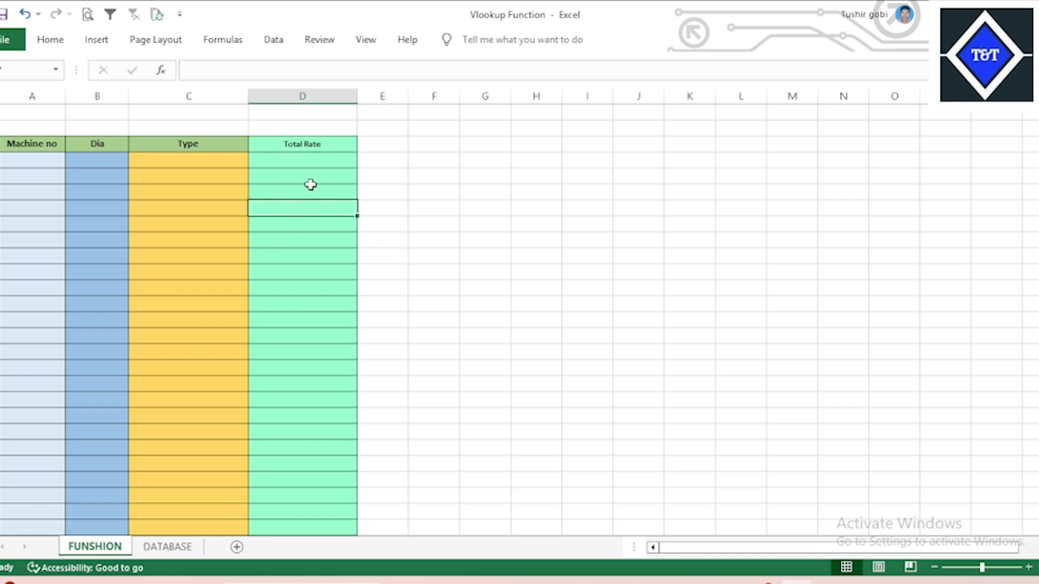
pyautogui.click(326, 157)
pyautogui.click(36, 161)
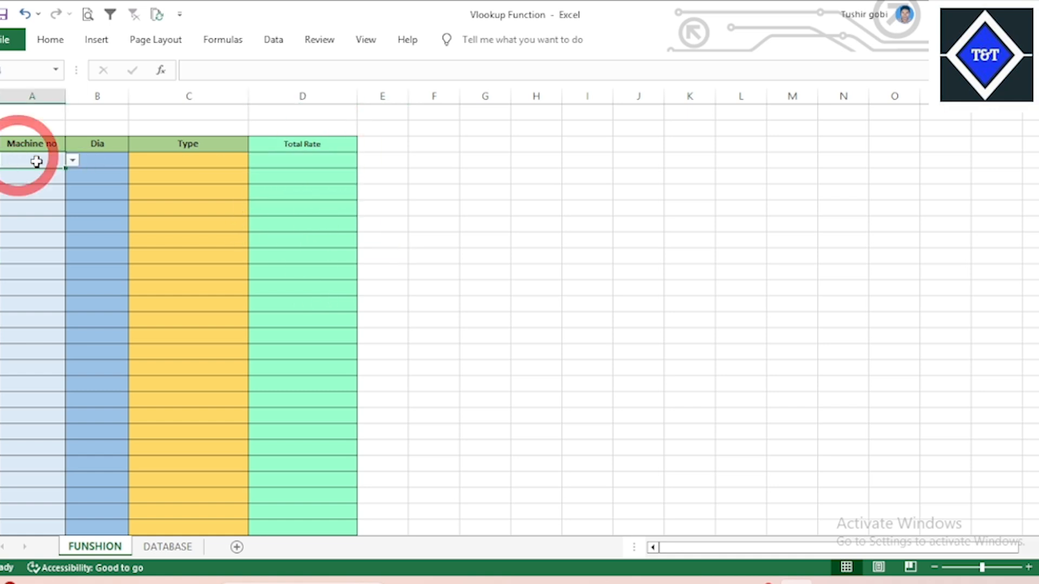
pyautogui.click(72, 161)
pyautogui.click(19, 175)
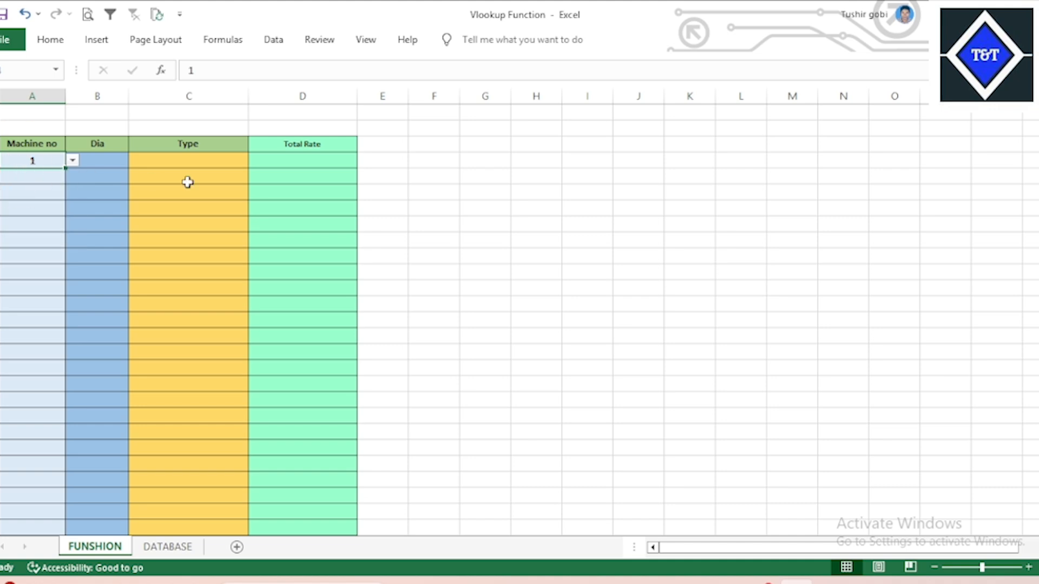
pyautogui.click(301, 192)
pyautogui.click(172, 547)
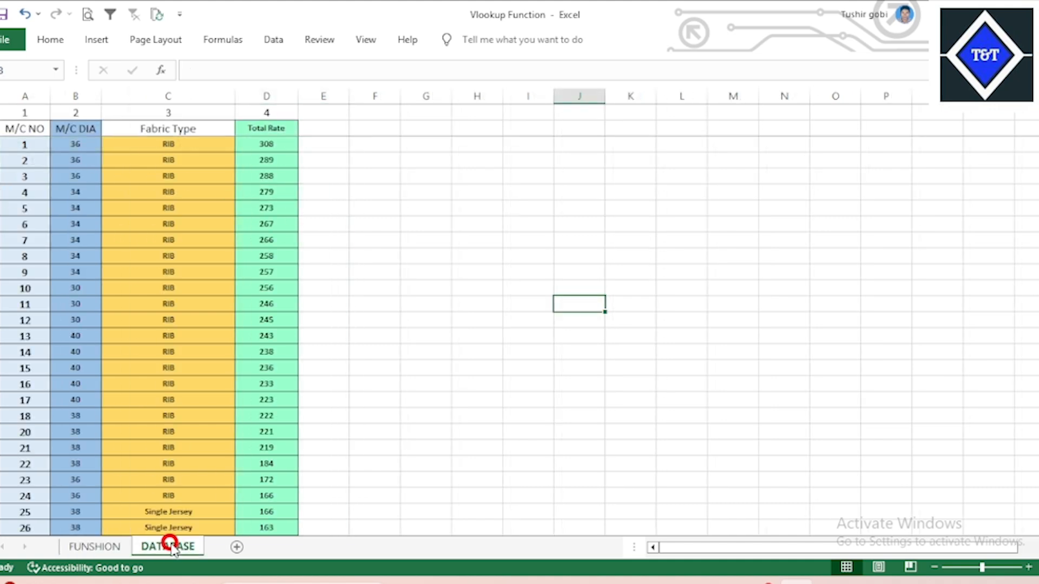
pyautogui.click(106, 549)
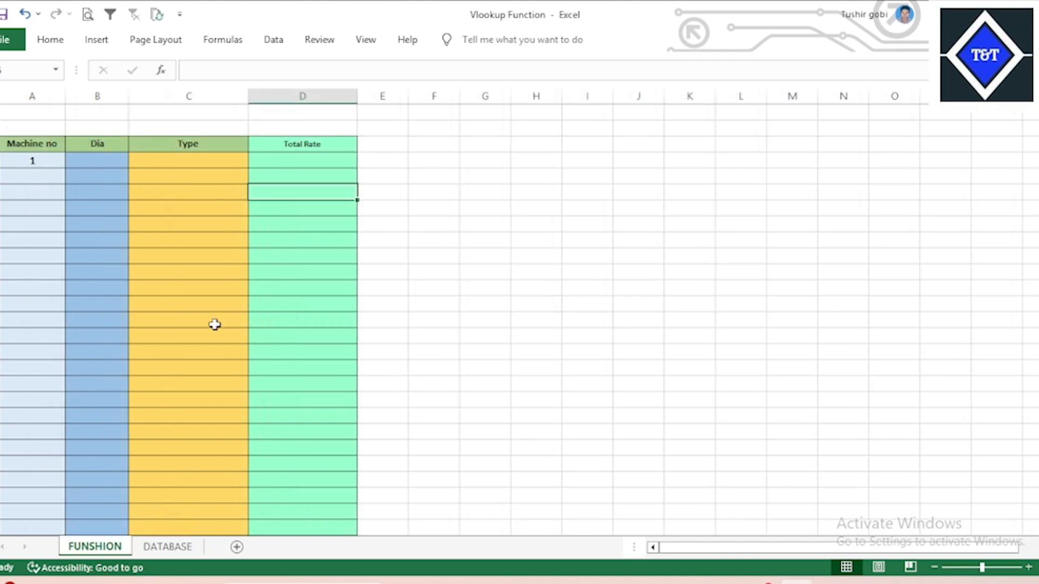
pyautogui.click(28, 158)
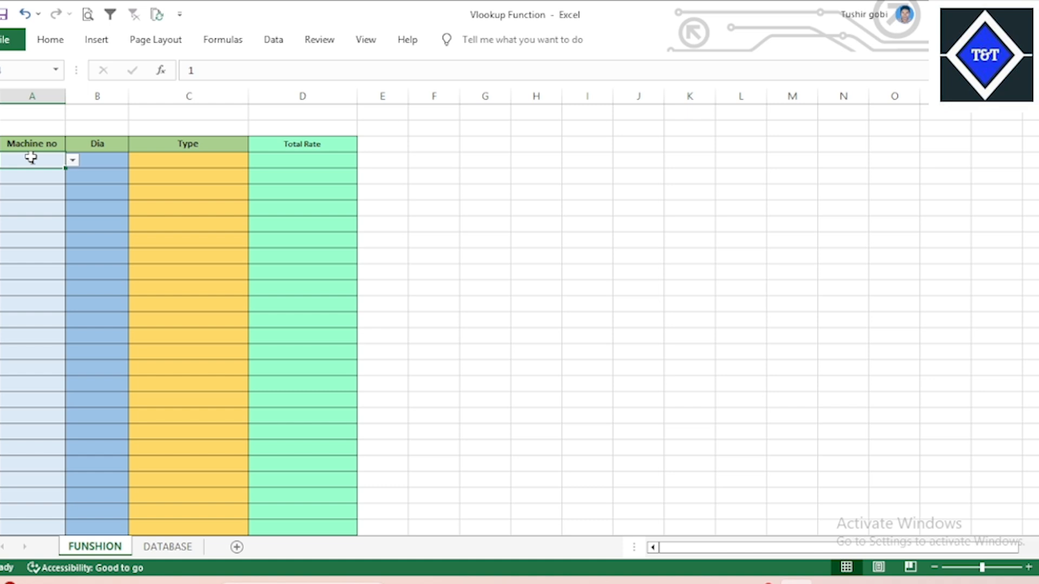
pyautogui.press('Delete')
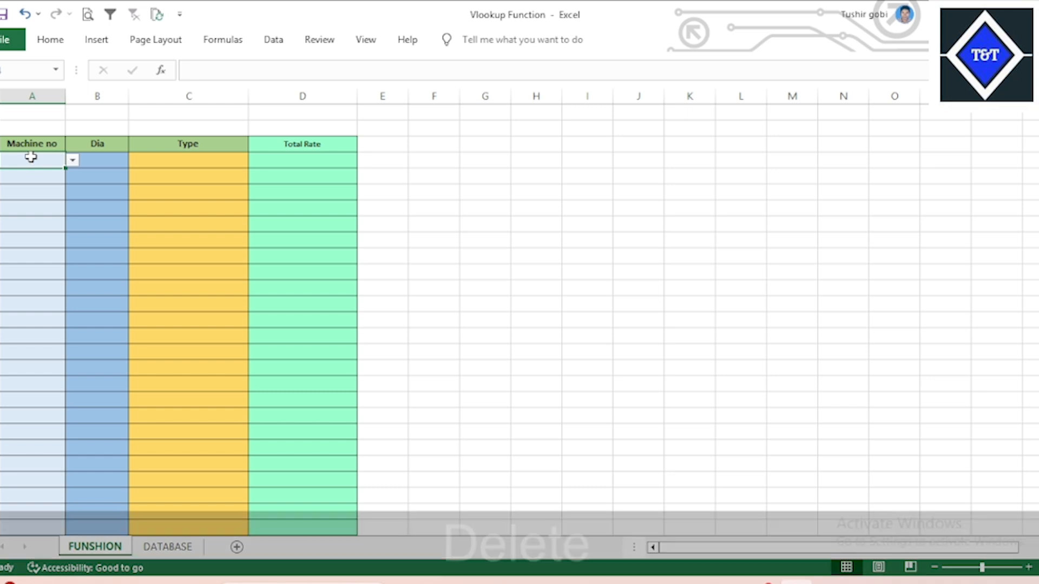
pyautogui.click(226, 223)
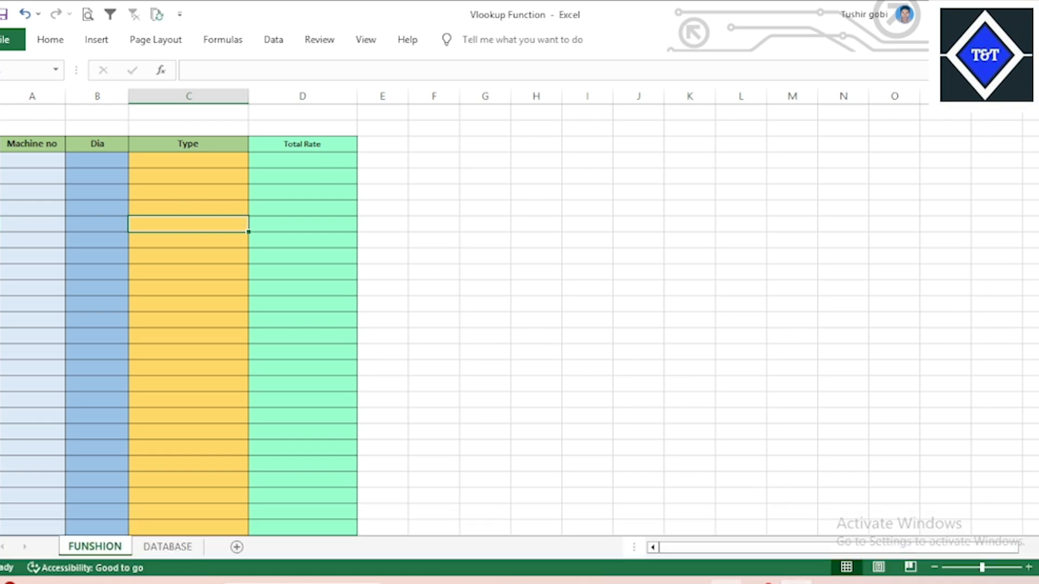
pyautogui.hotkey('alt', 'Tab')
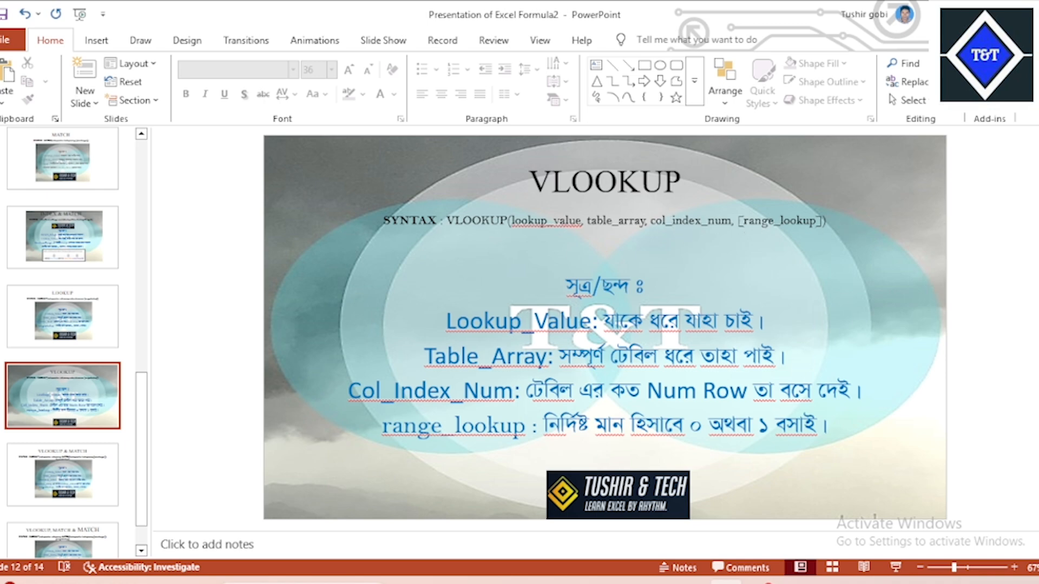
pyautogui.click(795, 582)
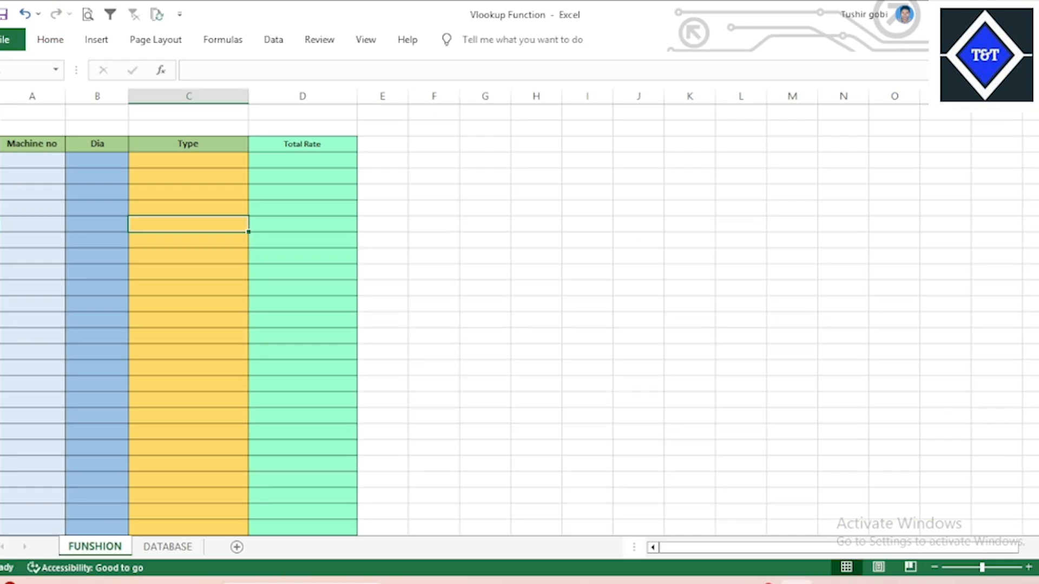
pyautogui.click(79, 162)
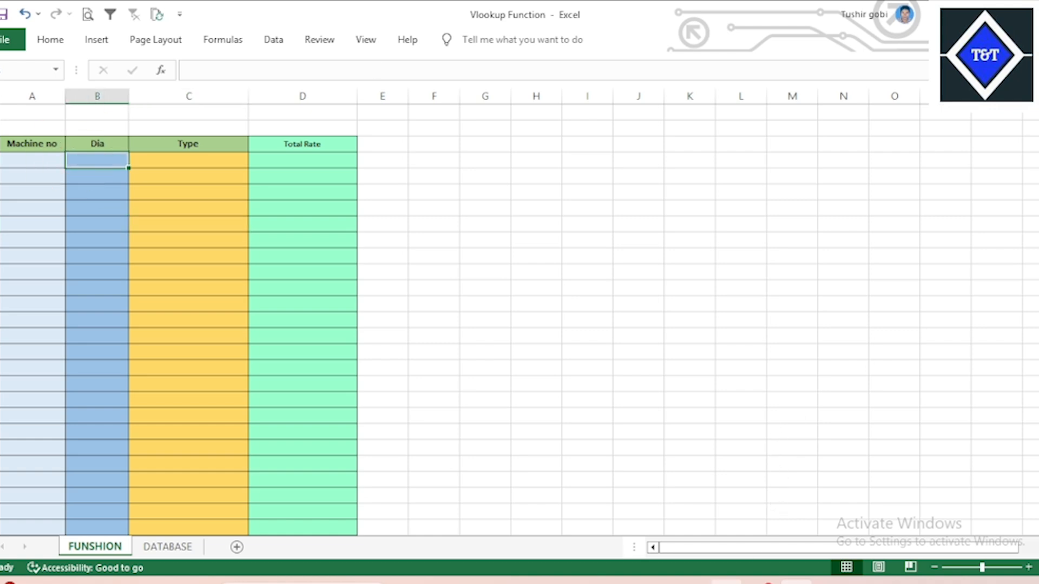
pyautogui.click(727, 582)
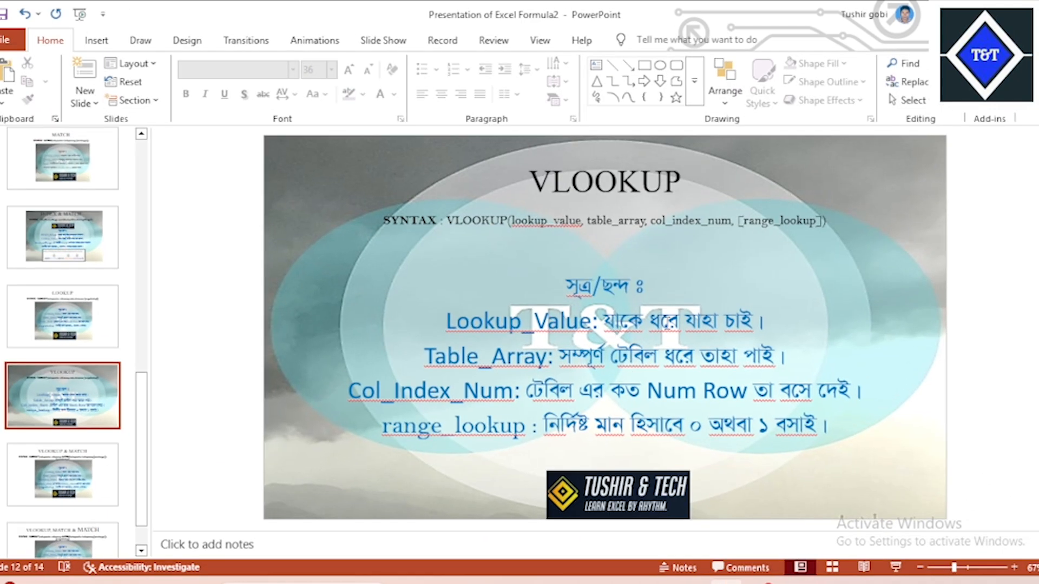
pyautogui.click(796, 583)
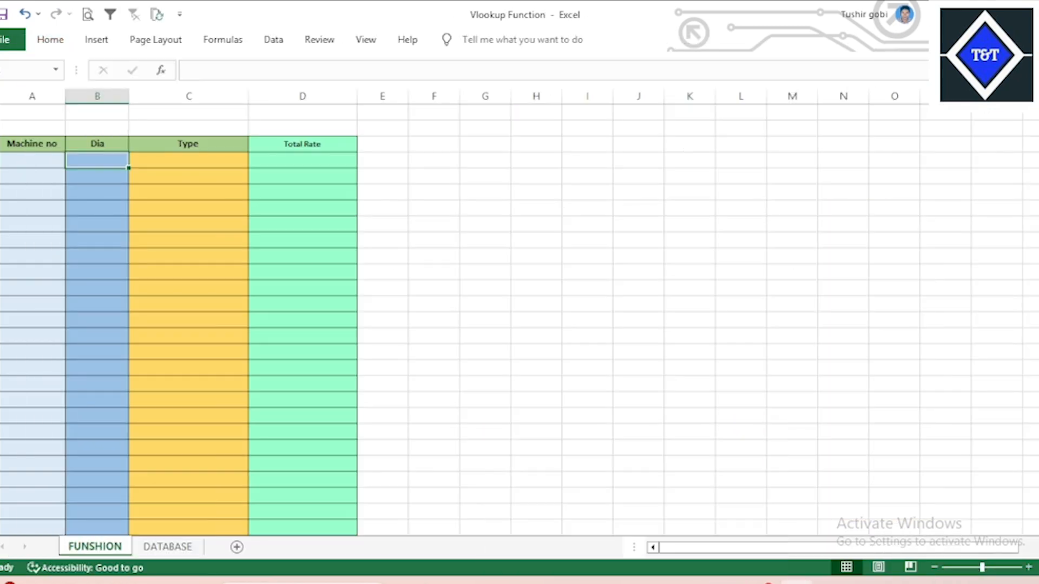
# Begin =VLOOKUP(A4, in the first Dia cell, then glance at the syntax slide.
pyautogui.write('=')
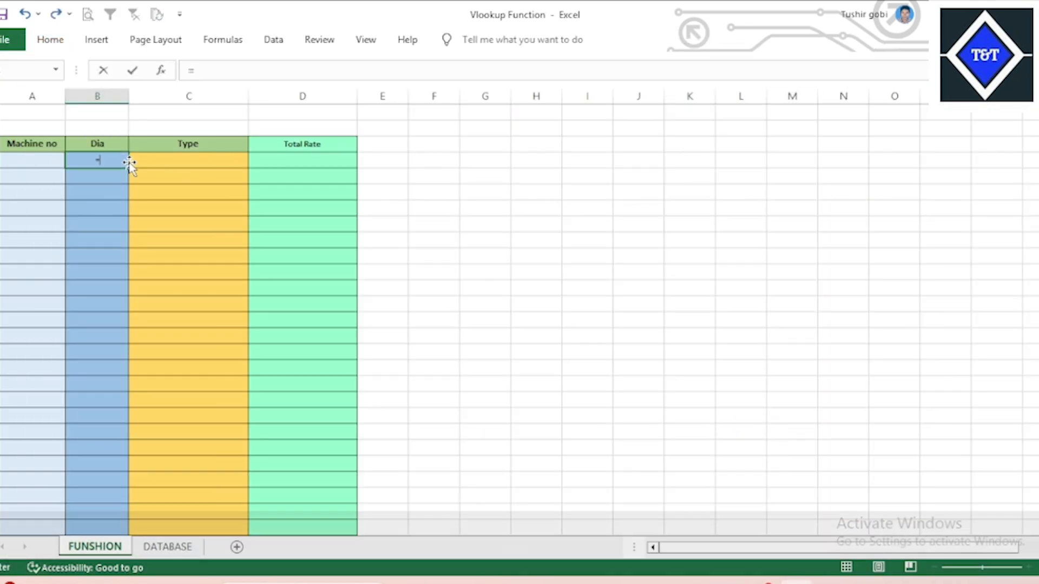
pyautogui.write('vl')
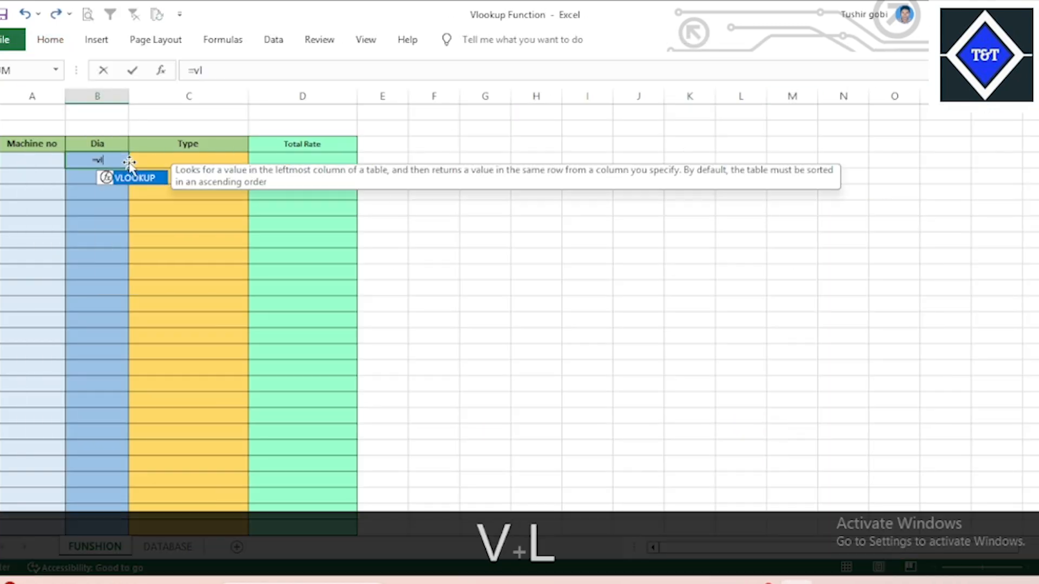
pyautogui.press('Tab')
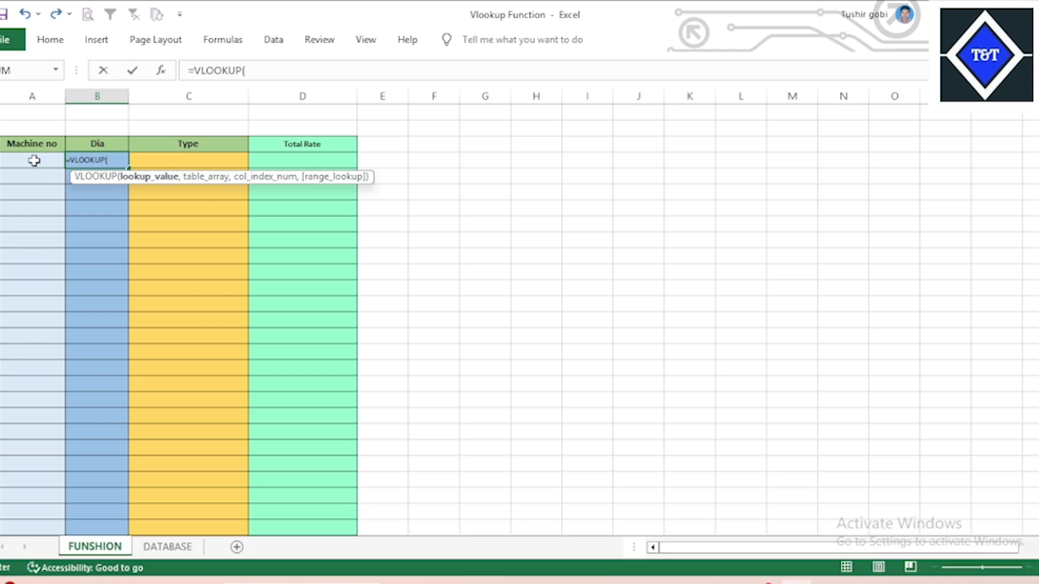
pyautogui.click(34, 160)
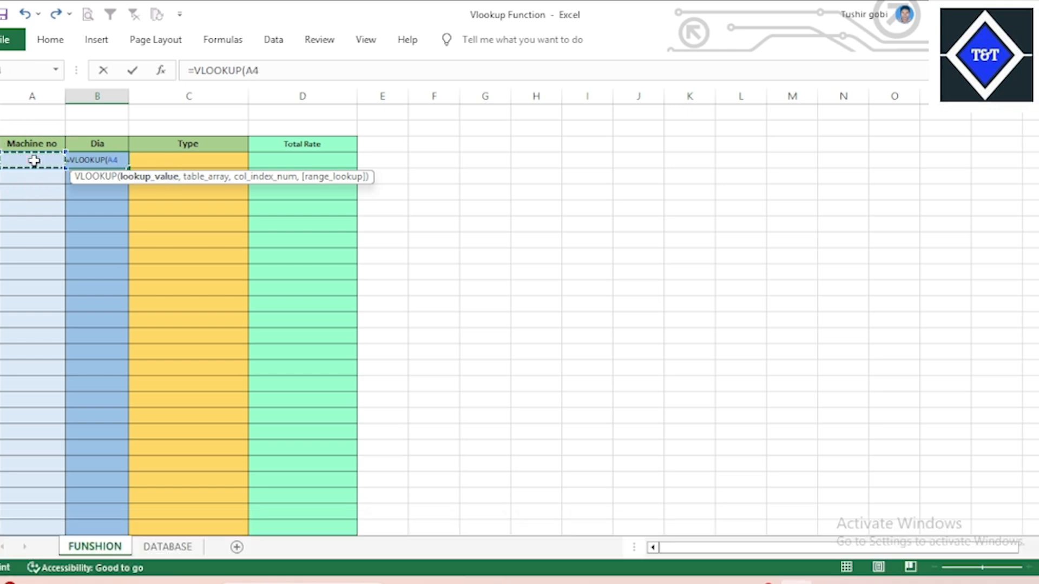
pyautogui.write(',')
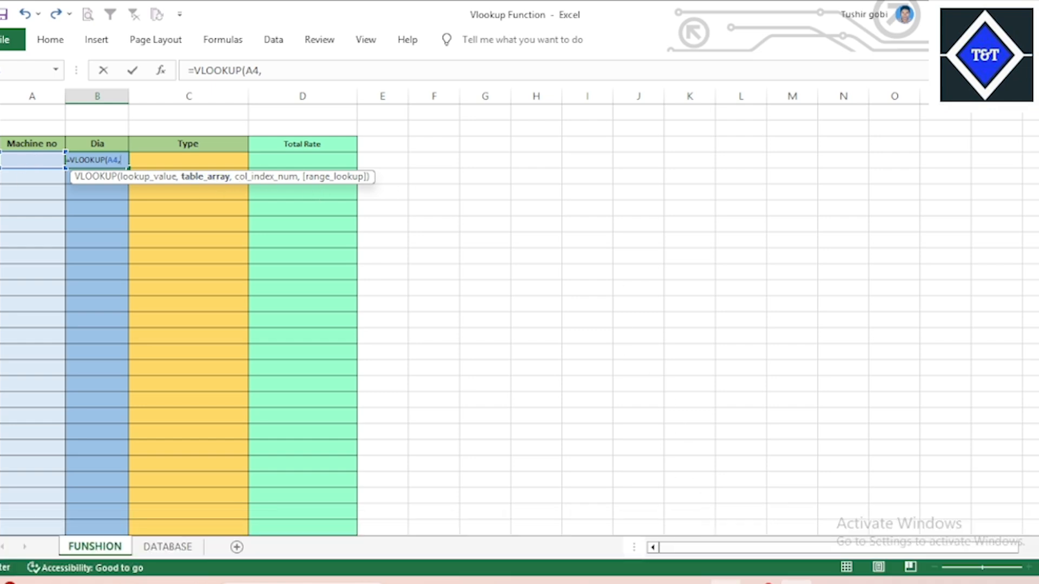
pyautogui.hotkey('alt', 'Tab')
# Set DATABASE!A3:D134 as the Dia formula's table array.
pyautogui.click(169, 546)
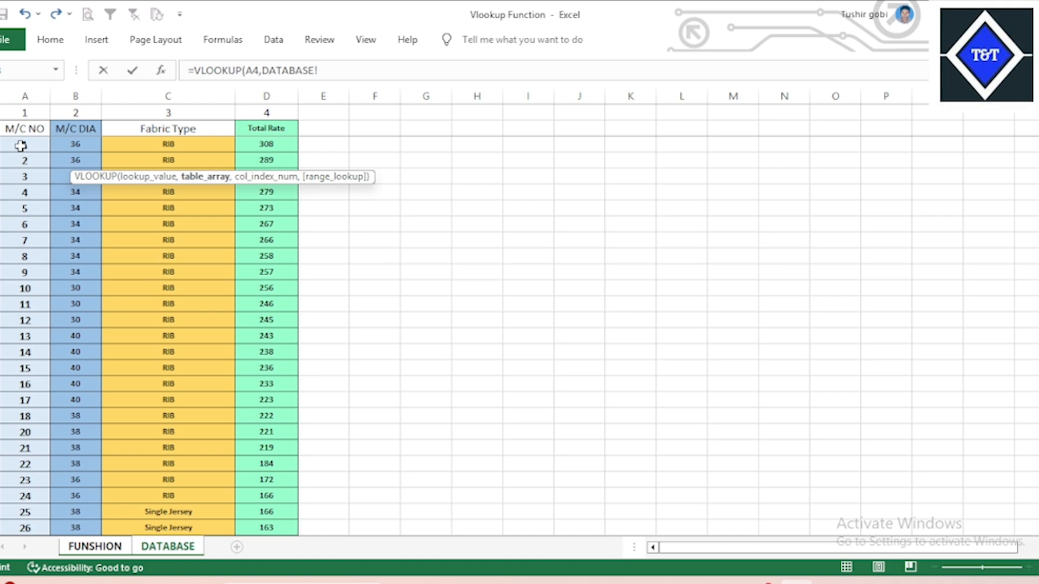
pyautogui.moveTo(21, 145); pyautogui.dragTo(267, 218)
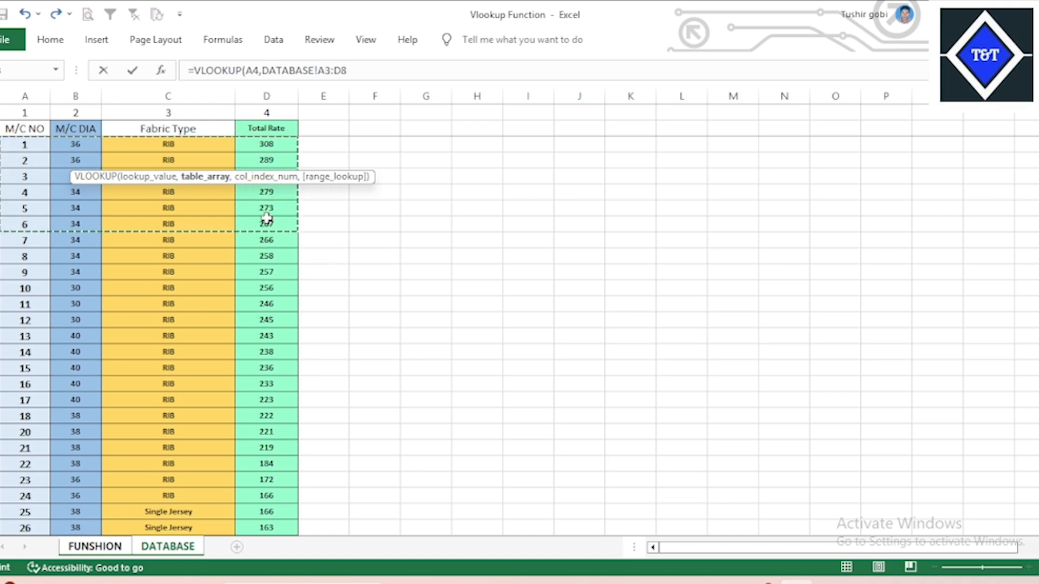
pyautogui.hotkey('ctrl', 'shift', 'Down')
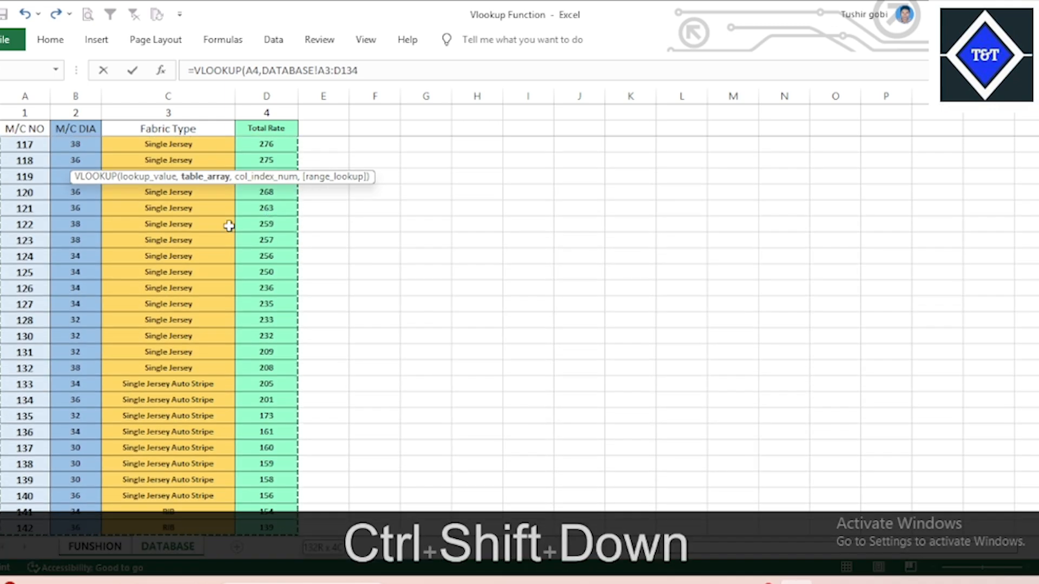
pyautogui.write(',')
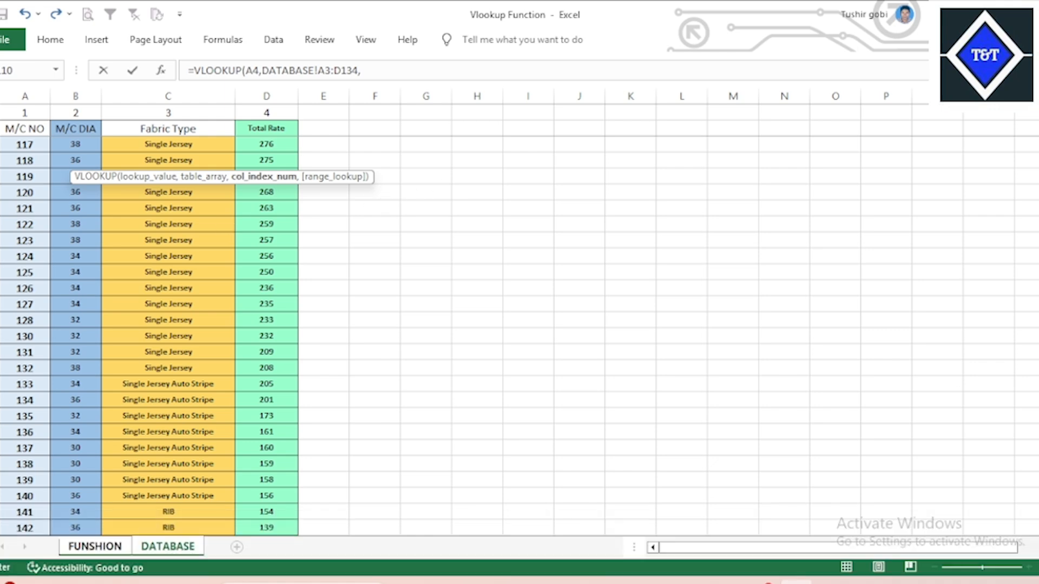
pyautogui.moveTo(739, 582)
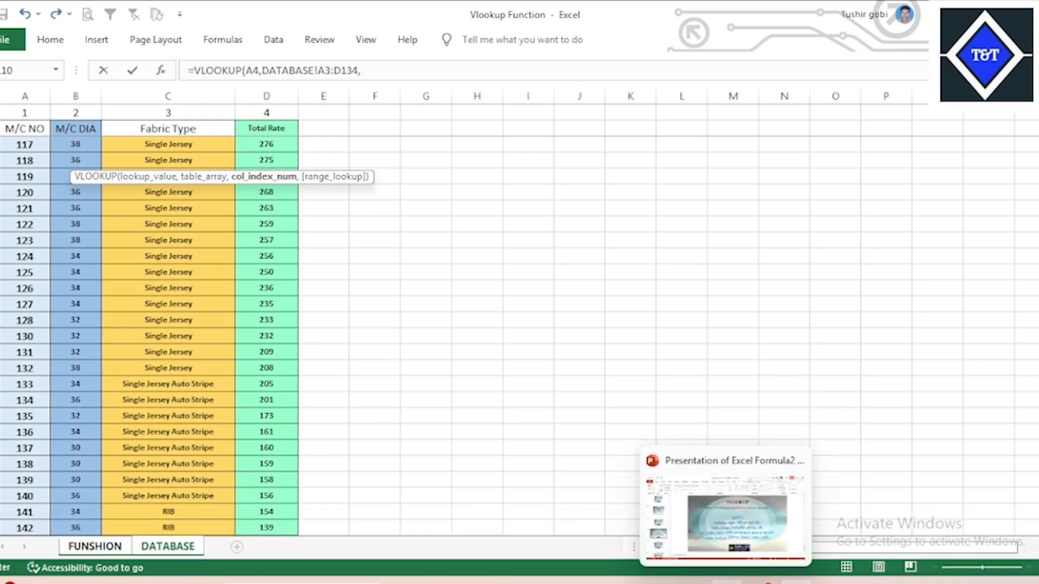
pyautogui.click(740, 536)
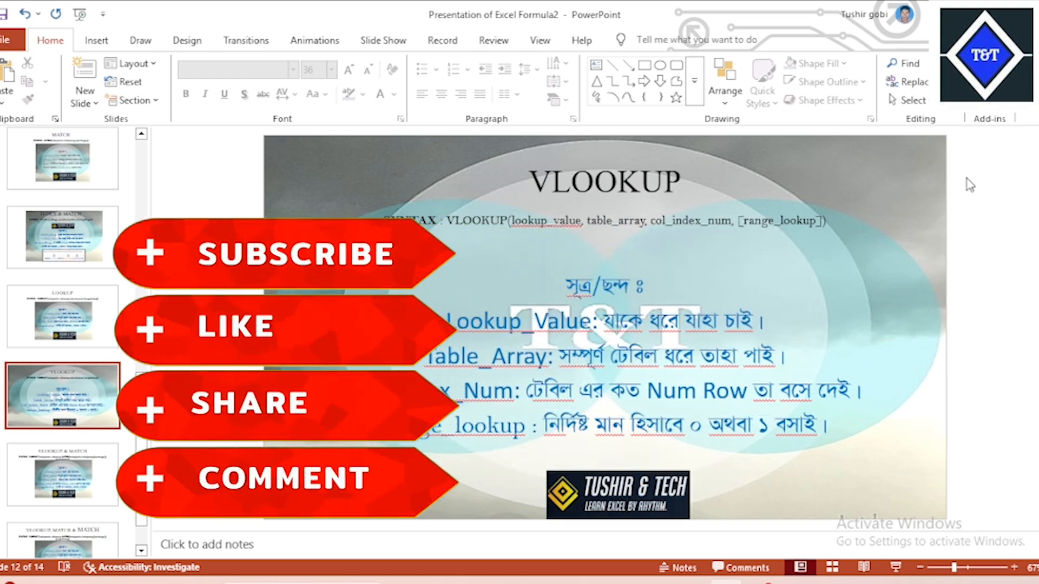
pyautogui.click(986, 15)
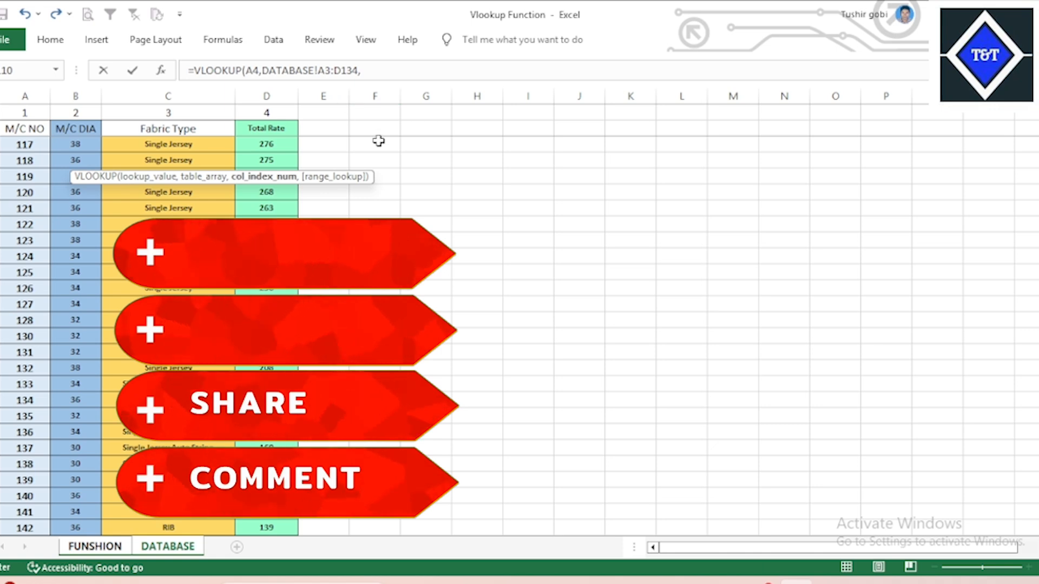
pyautogui.moveTo(1038, 491); pyautogui.dragTo(1038, 163)
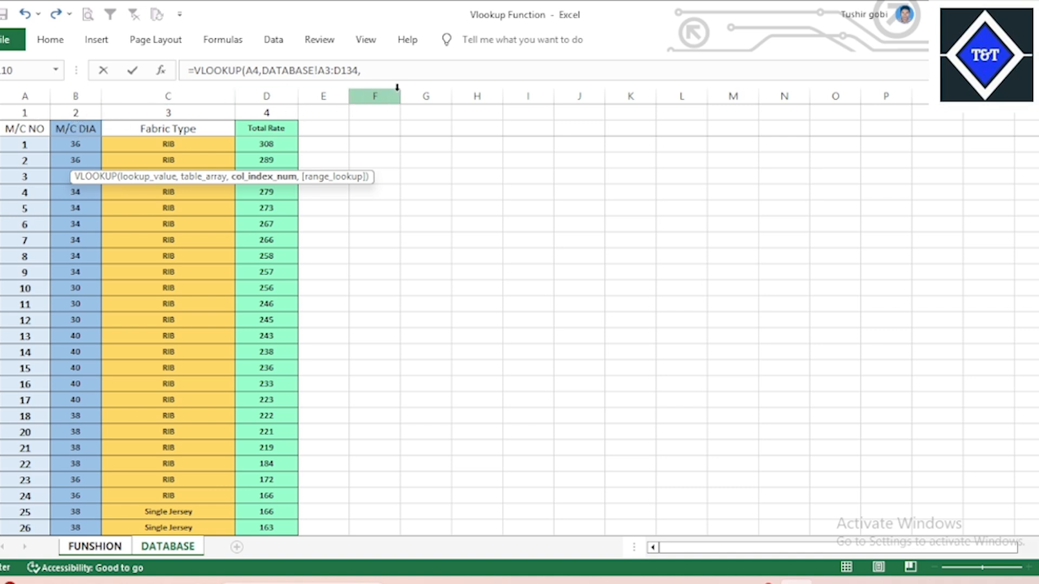
# Finish the Dia formula as =VLOOKUP(A4,DATABASE!A3:D134,2,0) with exact match.
pyautogui.click(391, 72)
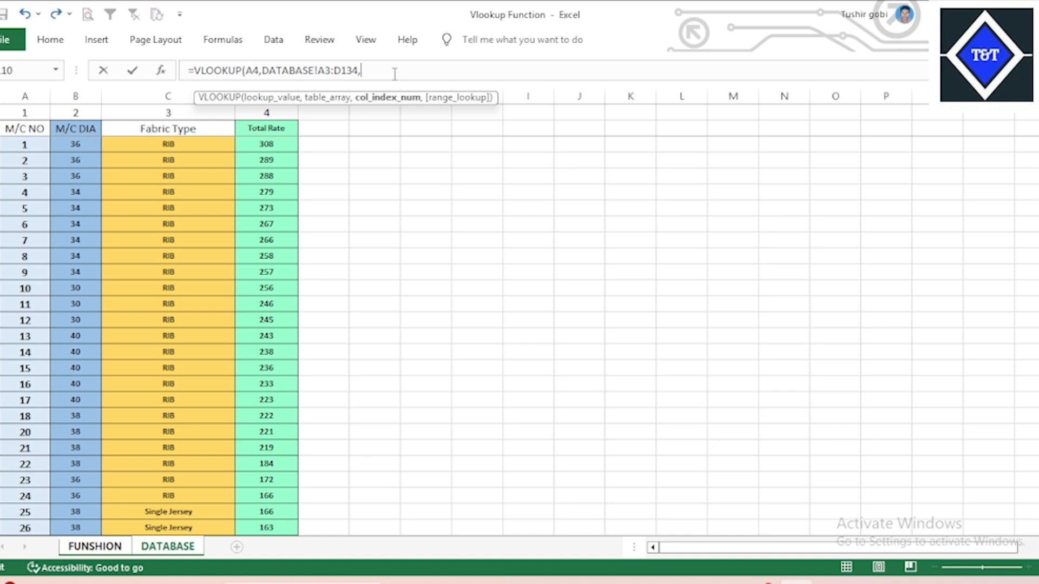
pyautogui.write('2,')
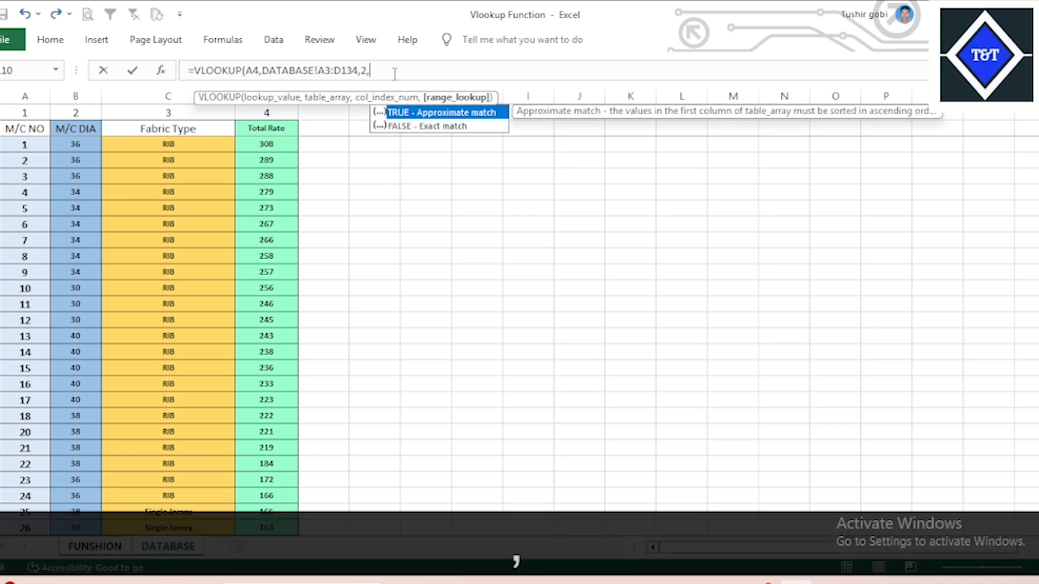
pyautogui.click(725, 581)
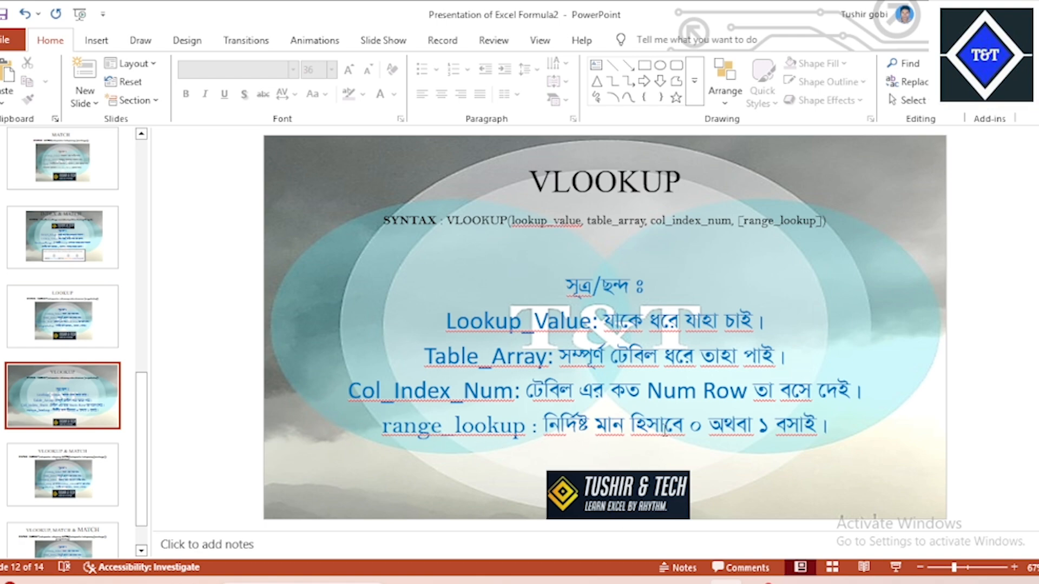
pyautogui.click(795, 582)
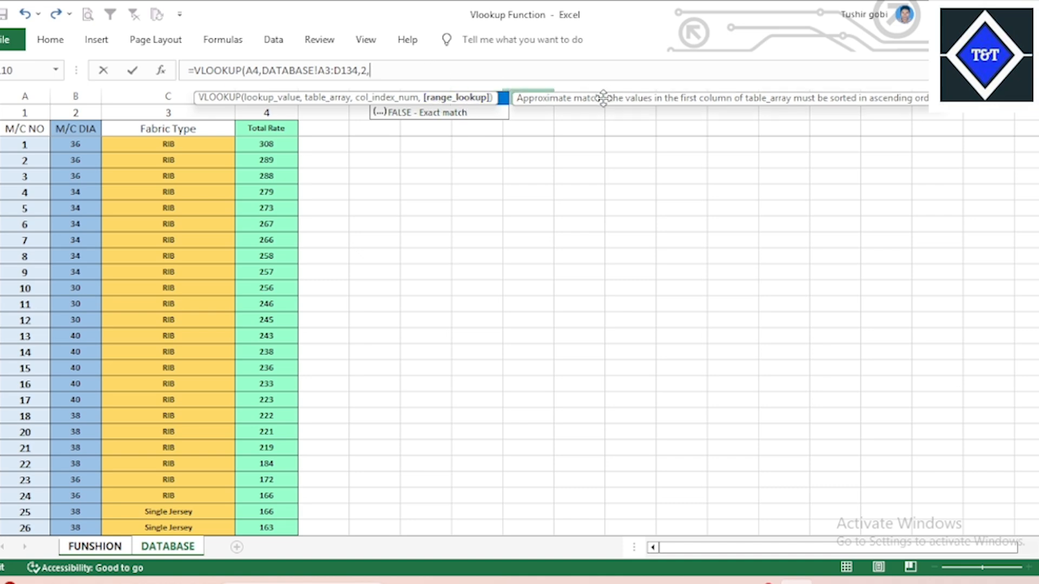
pyautogui.moveTo(604, 97); pyautogui.dragTo(599, 141)
pyautogui.click(341, 99)
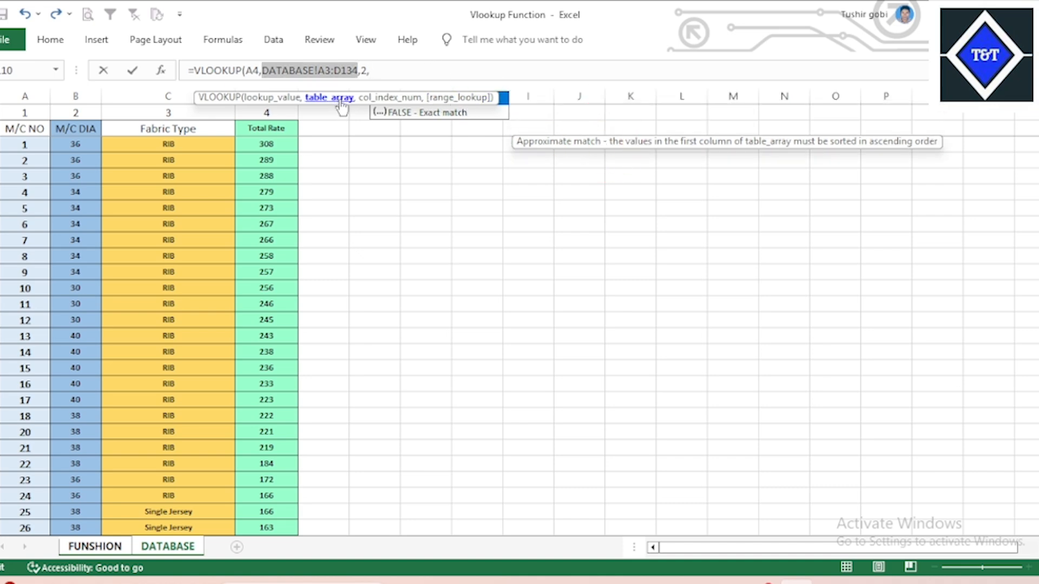
pyautogui.click(371, 71)
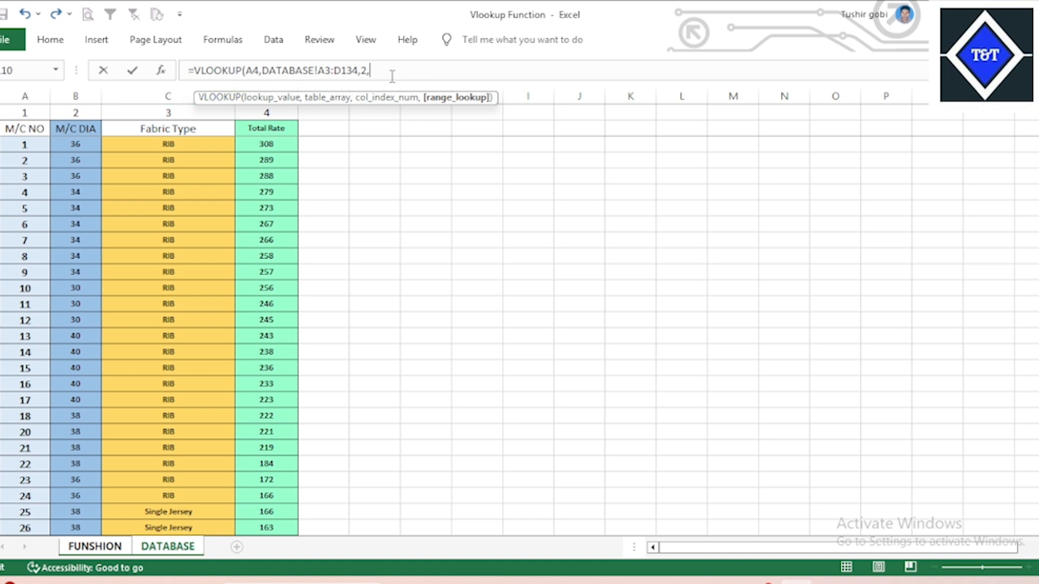
pyautogui.write('0')
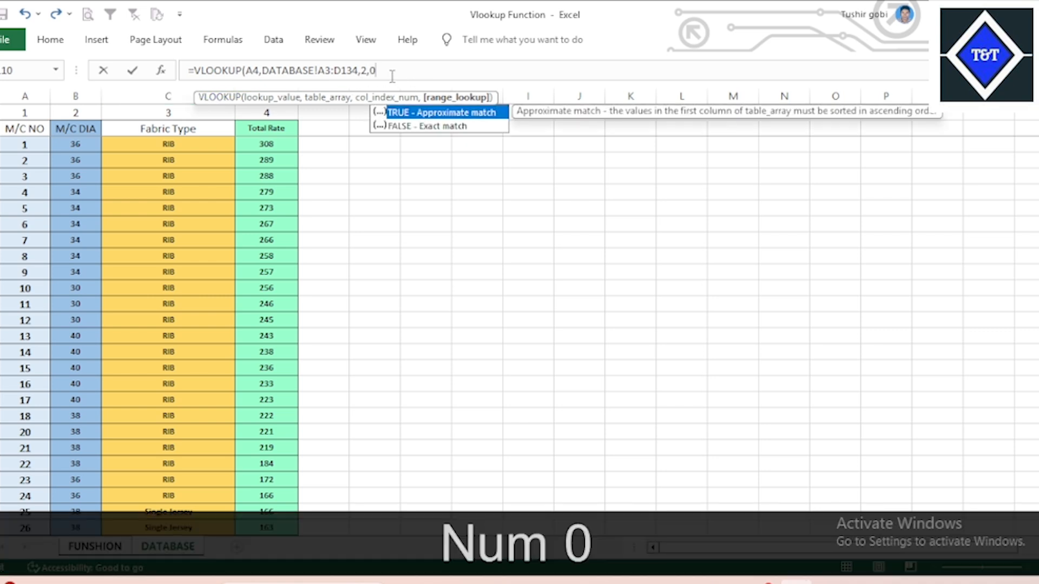
pyautogui.write(')')
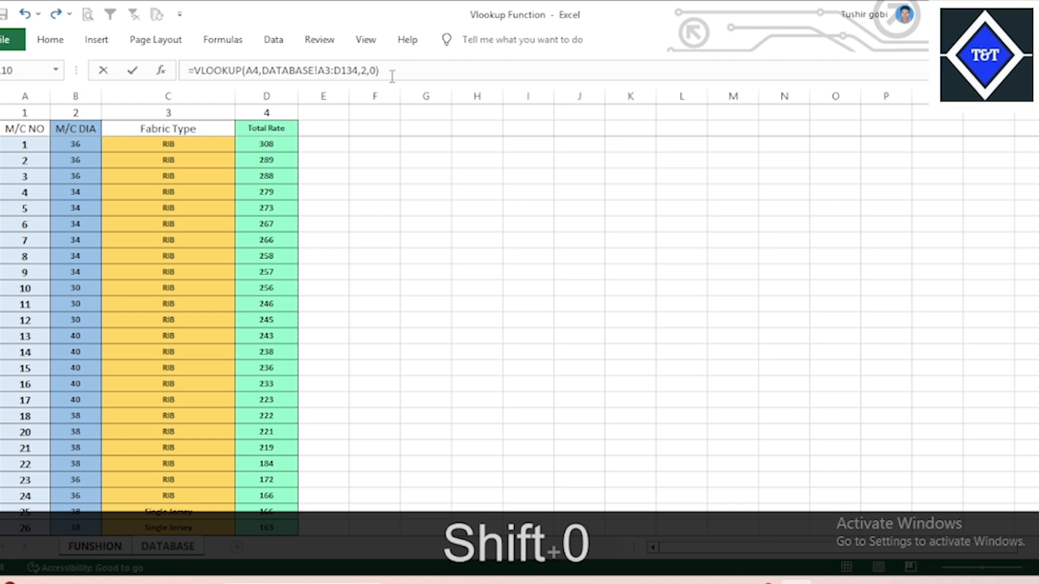
pyautogui.press('Return')
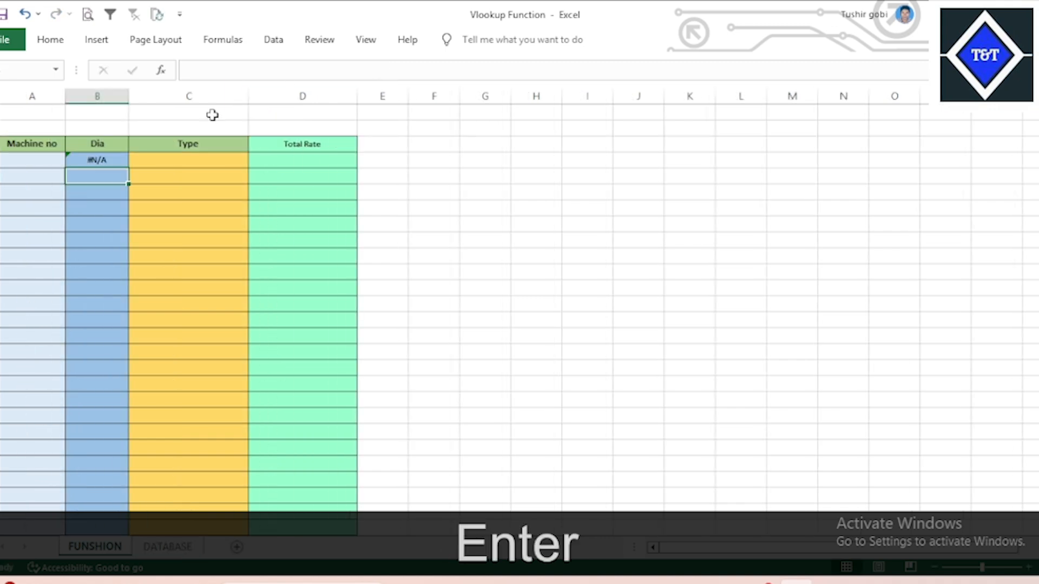
# Enter machine number 1 in the first Machine no cell so Dia returns 36.
pyautogui.click(101, 159)
pyautogui.click(179, 162)
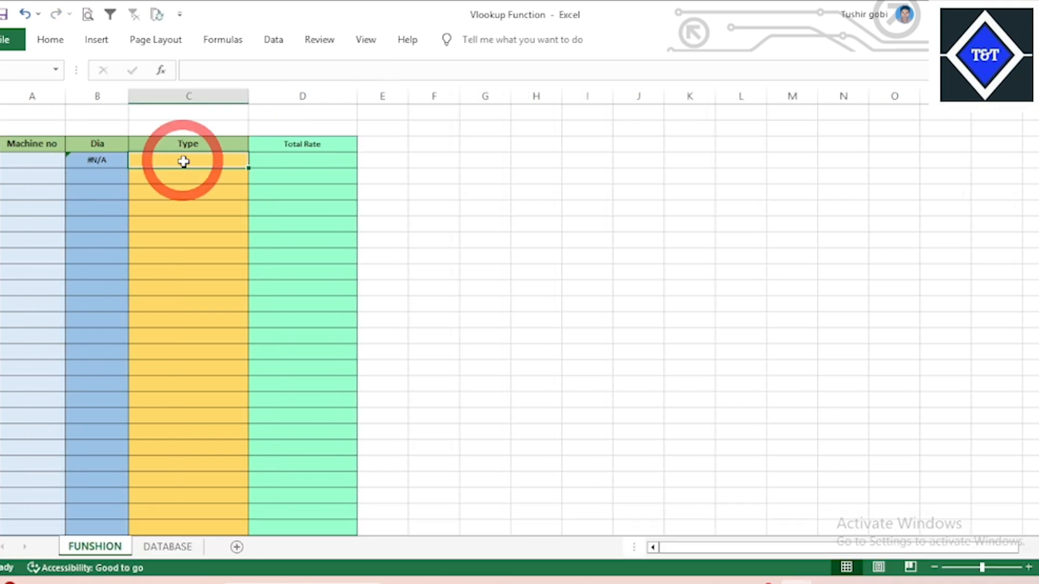
pyautogui.click(103, 160)
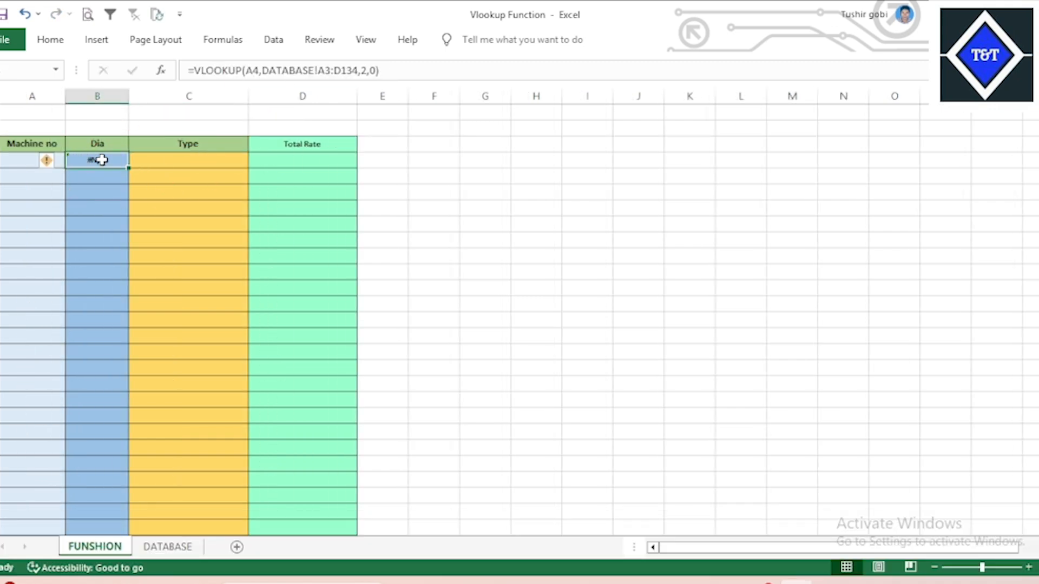
pyautogui.click(19, 158)
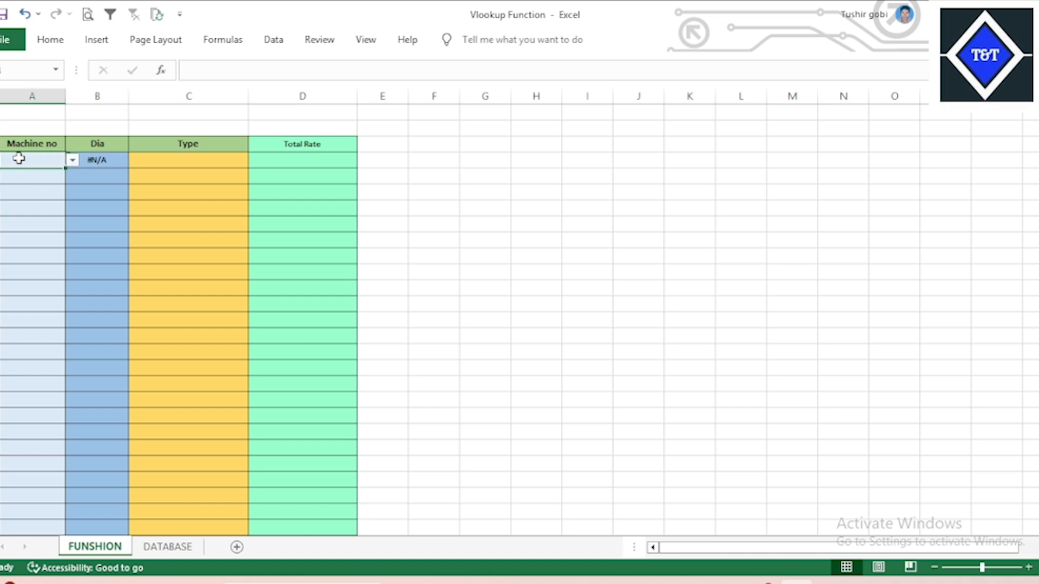
pyautogui.write('1')
pyautogui.press('Return')
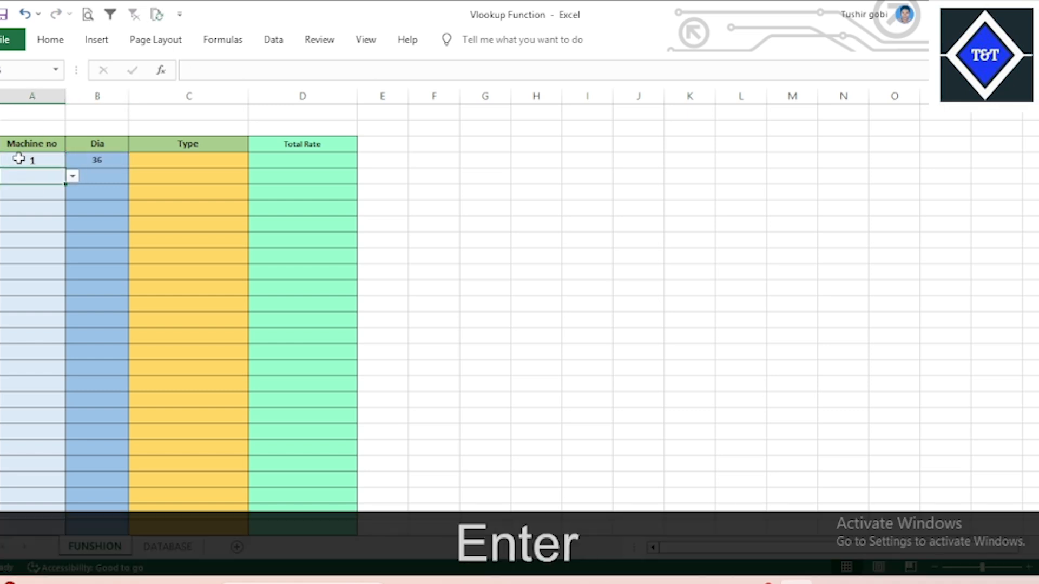
pyautogui.click(103, 159)
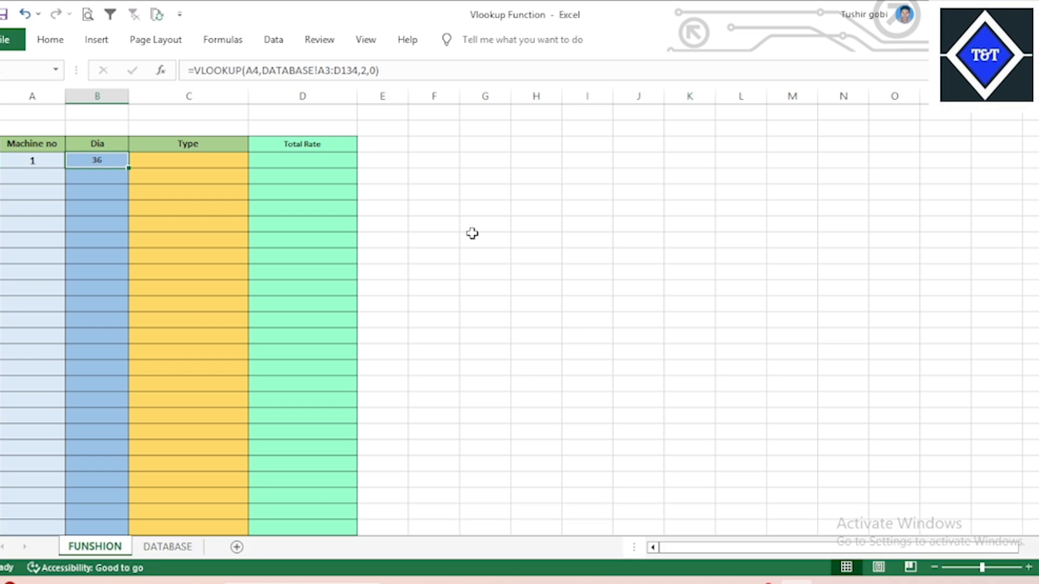
pyautogui.click(477, 233)
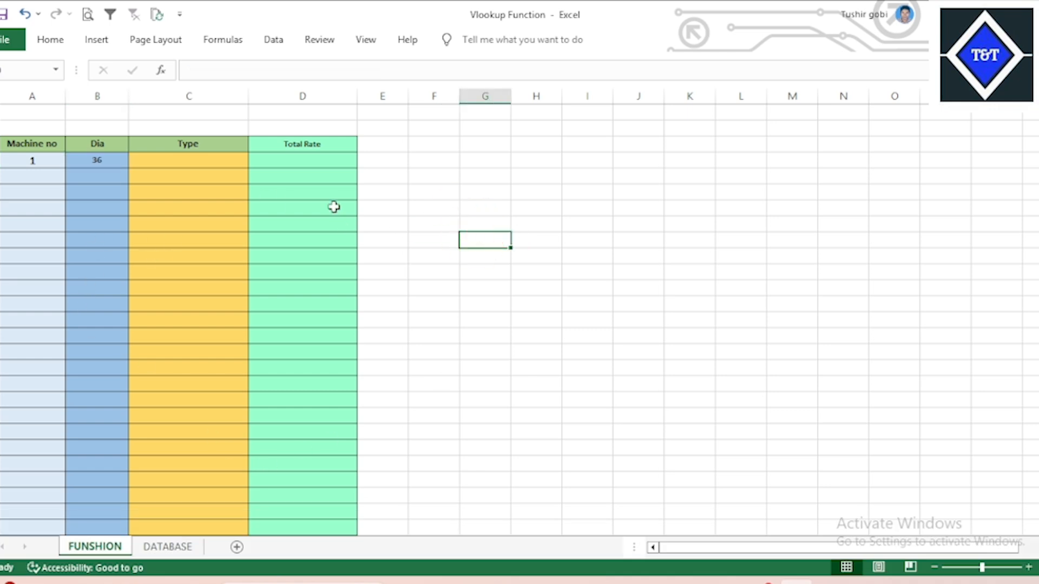
pyautogui.click(173, 546)
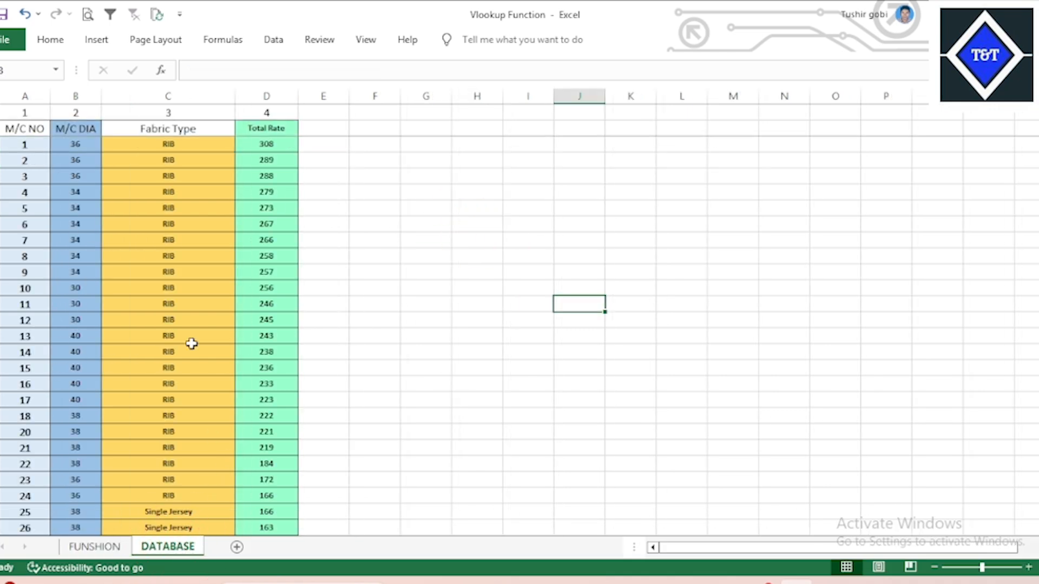
pyautogui.click(30, 147)
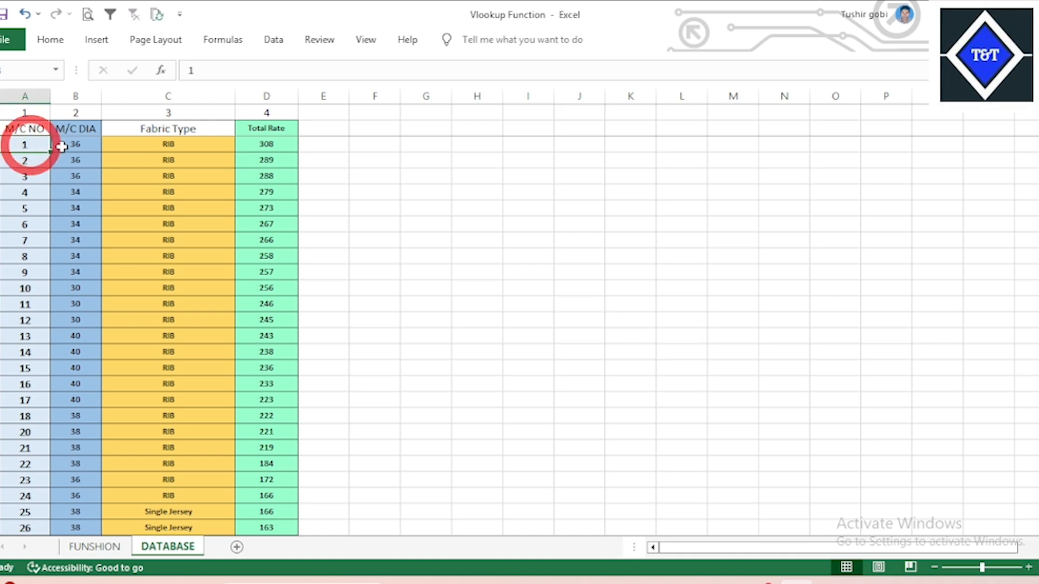
pyautogui.click(83, 145)
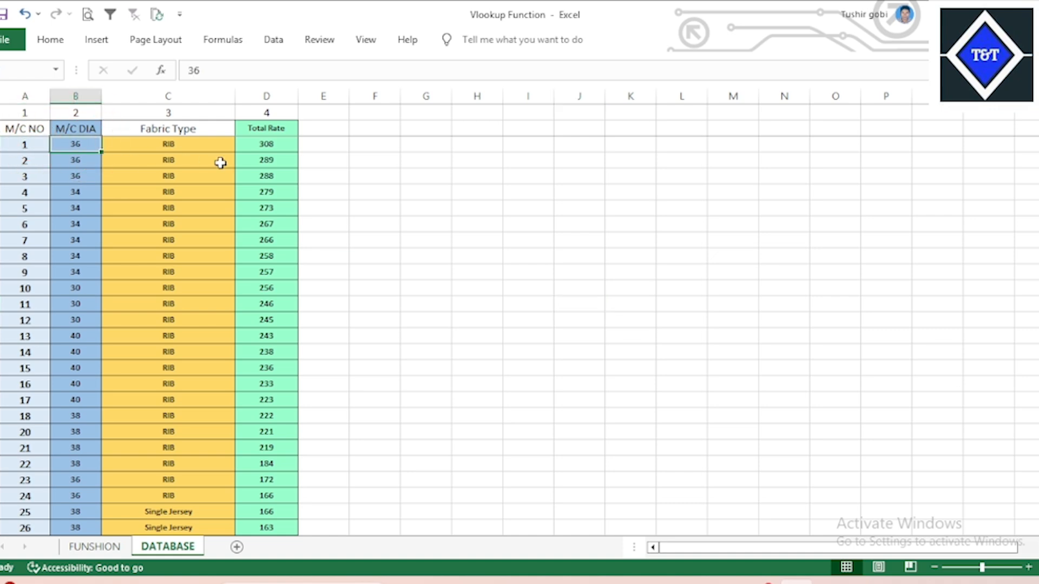
pyautogui.click(94, 547)
pyautogui.click(513, 303)
pyautogui.click(109, 163)
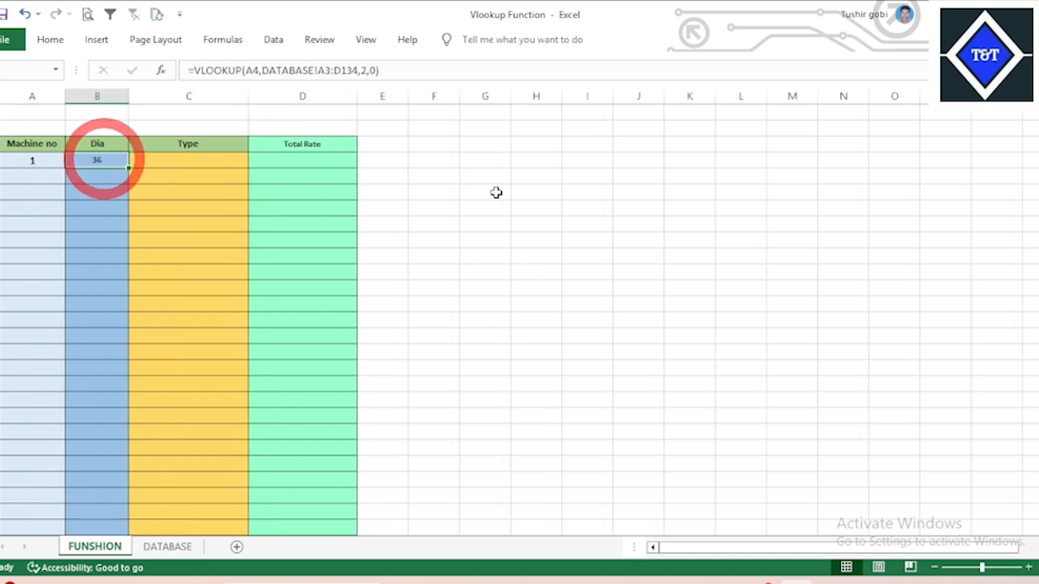
pyautogui.click(496, 194)
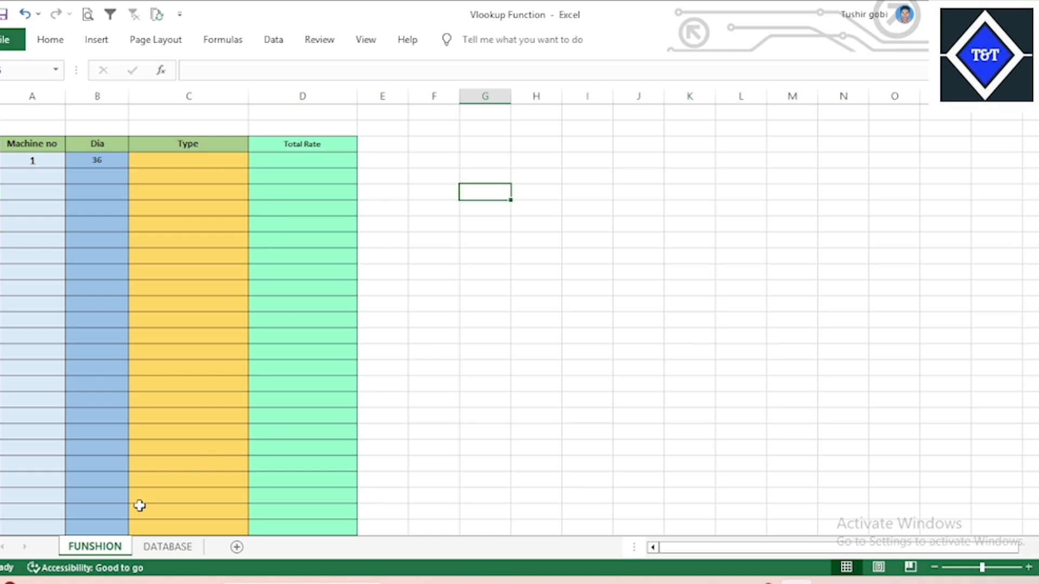
pyautogui.click(166, 547)
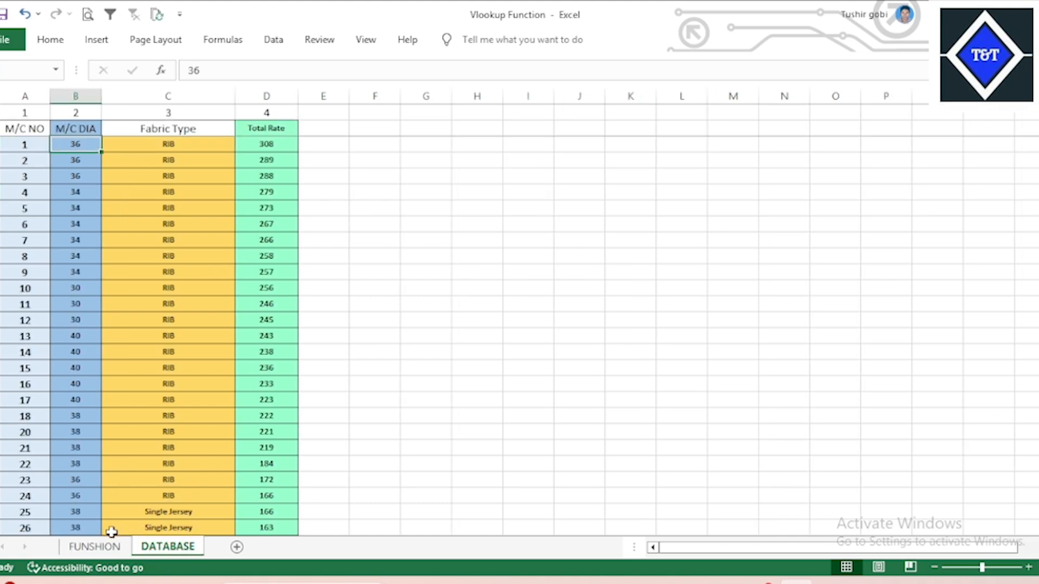
pyautogui.click(95, 547)
pyautogui.click(100, 160)
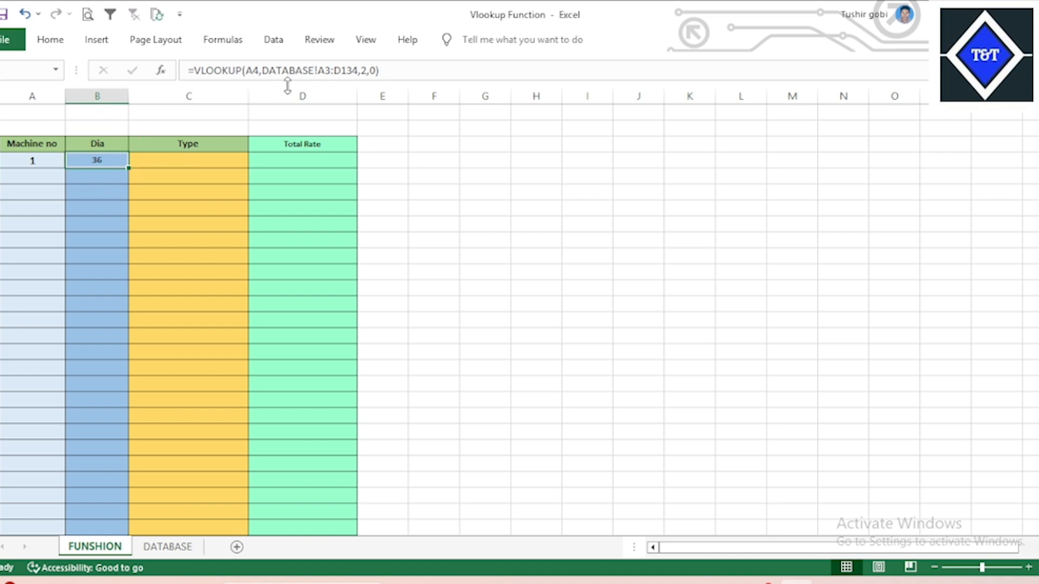
# Lock the Dia formula's range as absolute $A$3:$D$134 with F4.
pyautogui.click(325, 70)
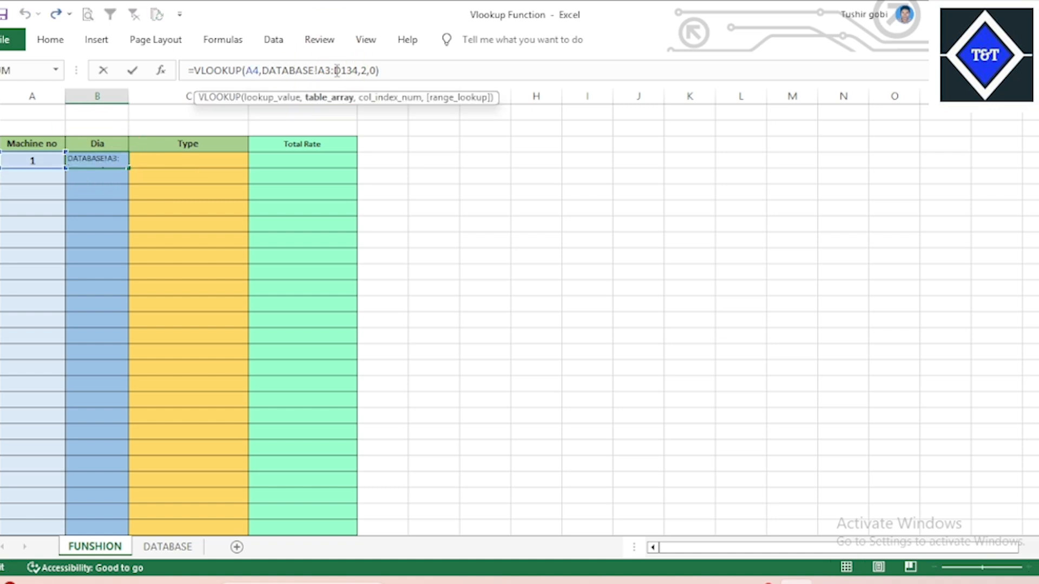
pyautogui.press('F4')
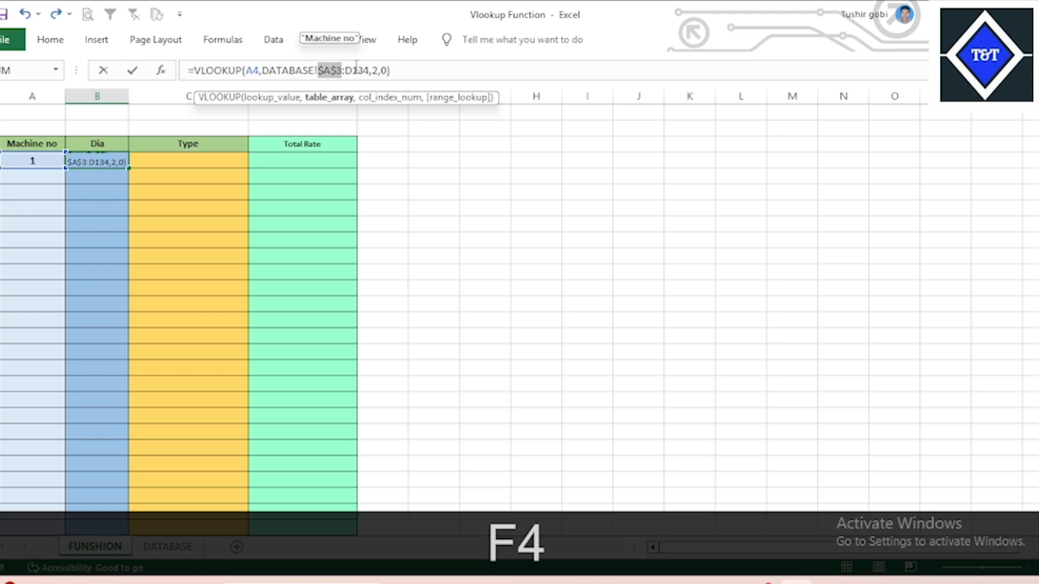
pyautogui.press('Return')
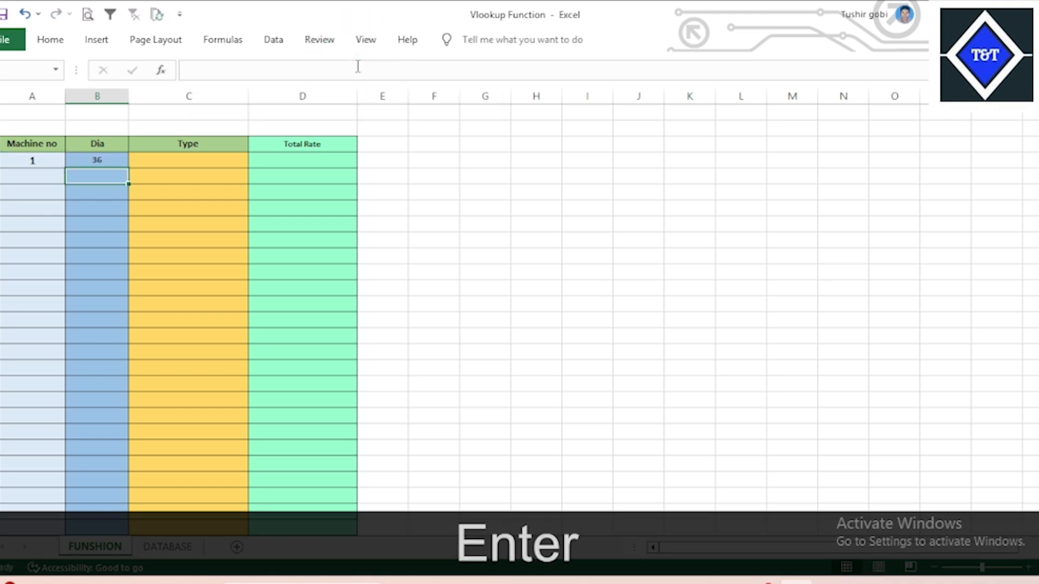
# Fill the Dia formula down column B and check the copied formulas.
pyautogui.click(102, 160)
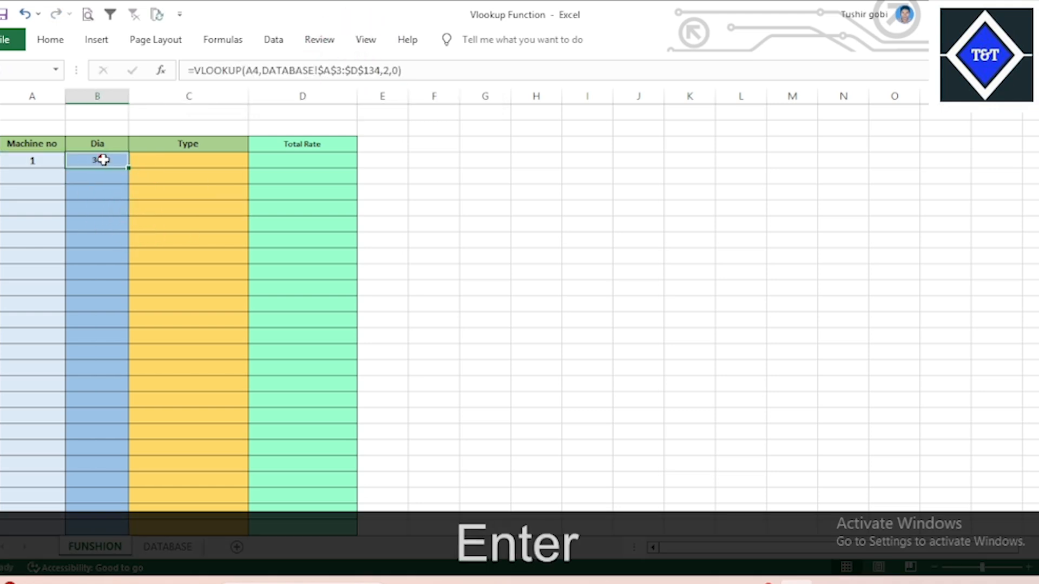
pyautogui.moveTo(128, 169); pyautogui.dragTo(118, 500)
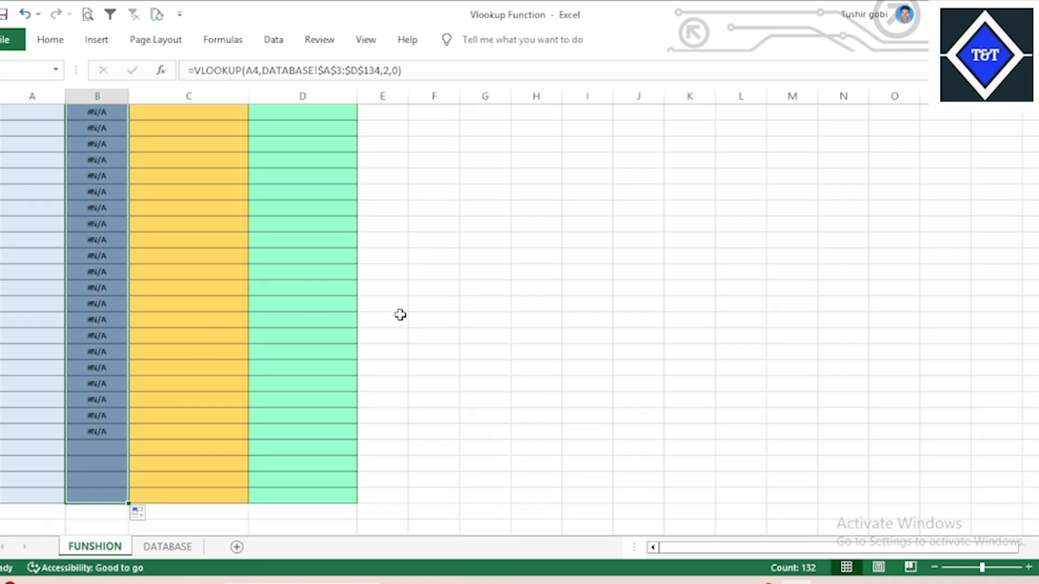
pyautogui.scroll(1, 348, 314)
pyautogui.write('-')
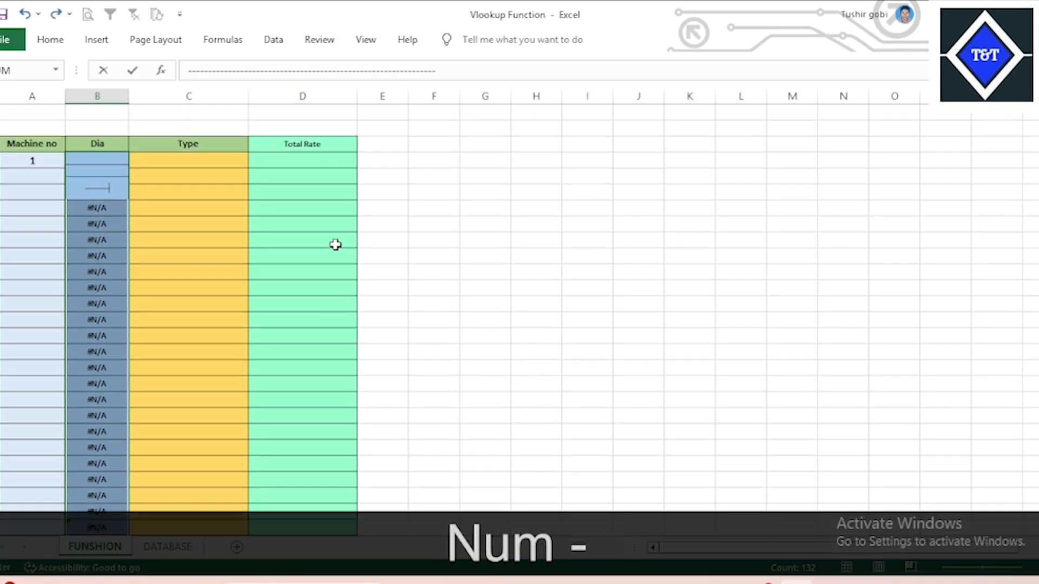
pyautogui.press('Escape')
pyautogui.press('Escape')
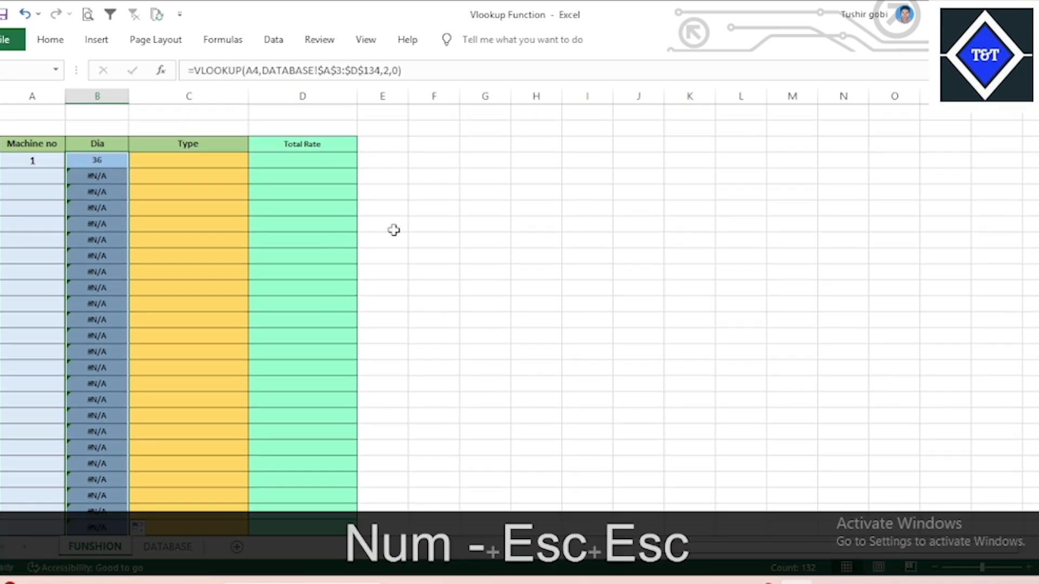
pyautogui.click(393, 230)
pyautogui.click(112, 163)
pyautogui.click(255, 201)
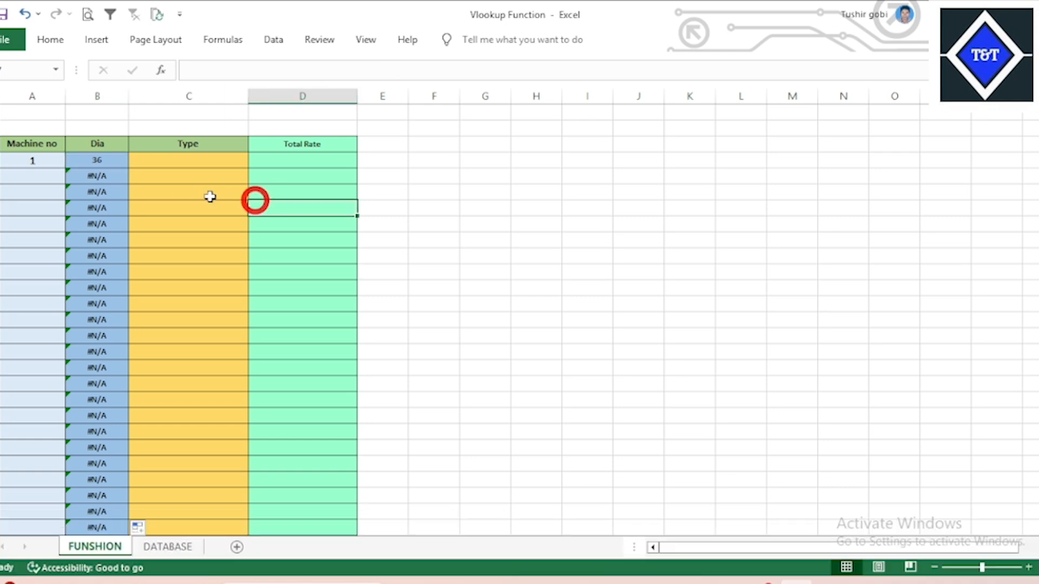
pyautogui.moveTo(105, 179); pyautogui.dragTo(95, 376)
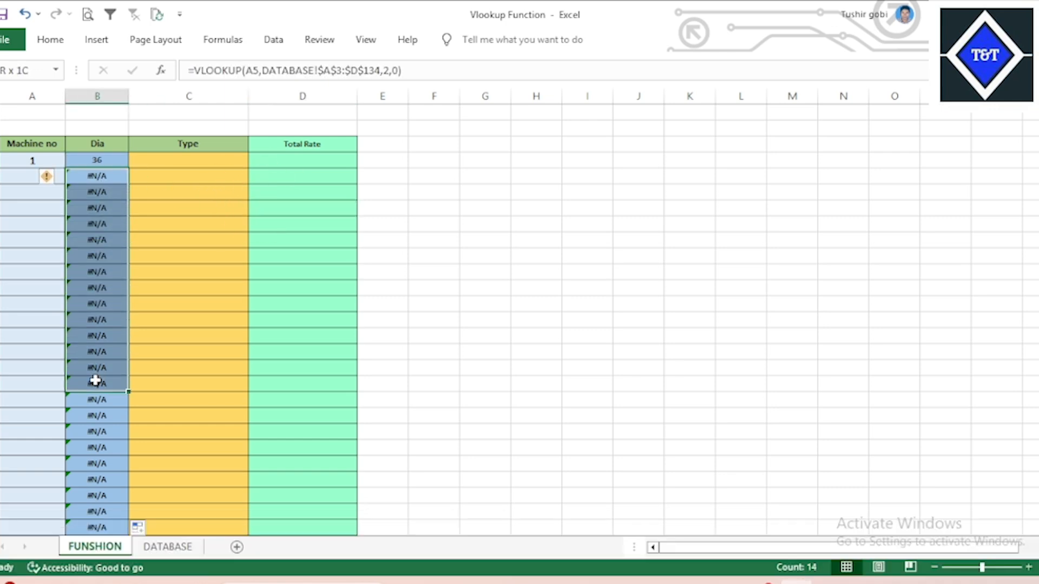
pyautogui.click(433, 273)
pyautogui.click(107, 175)
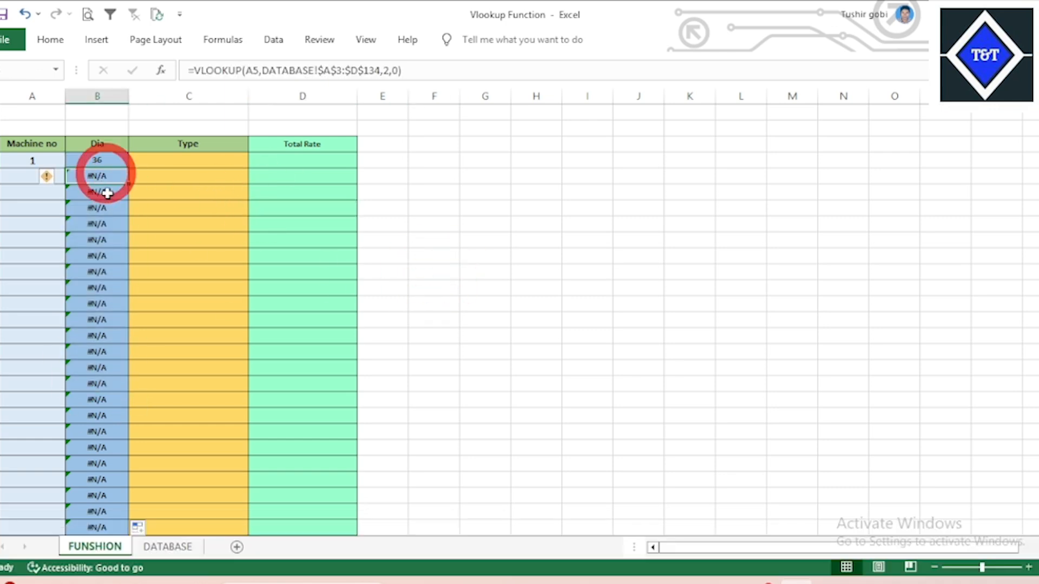
pyautogui.click(395, 227)
# Enter machine number 2 in the next row so its Dia shows 36.
pyautogui.click(22, 177)
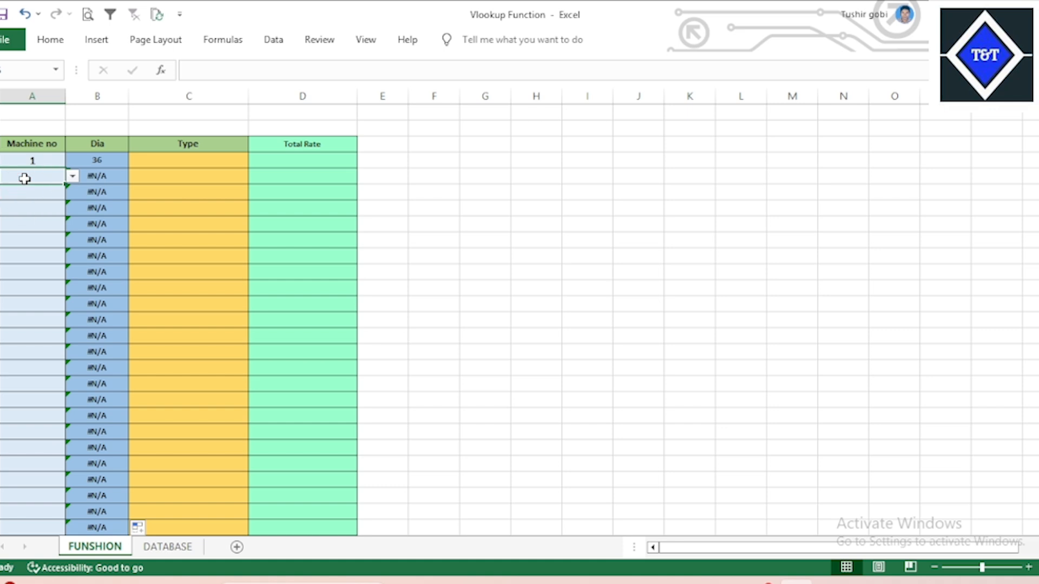
pyautogui.write('2')
pyautogui.press('Return')
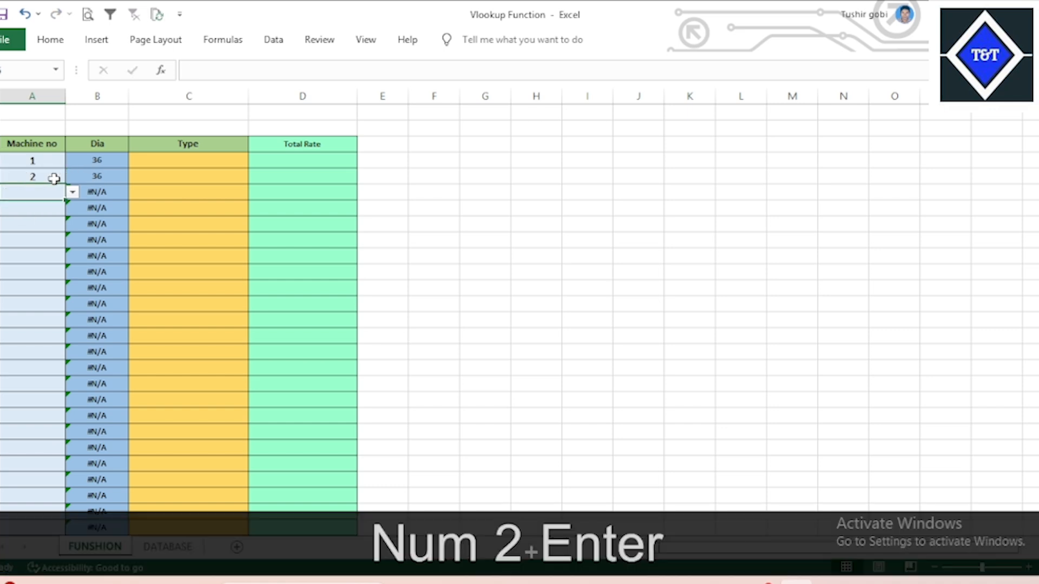
pyautogui.click(231, 191)
pyautogui.click(204, 159)
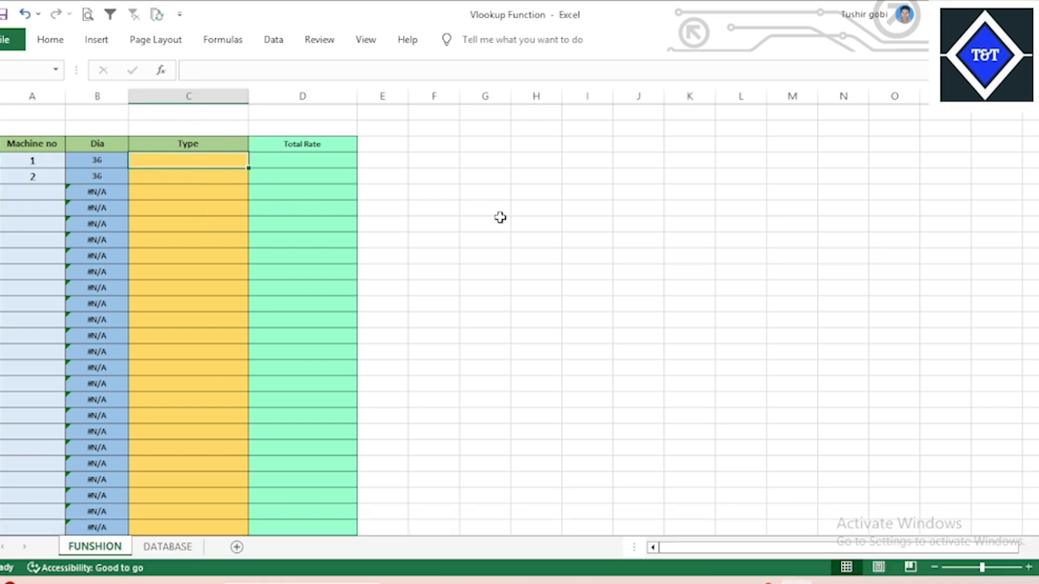
# Start a VLOOKUP on A4 in Type cell C4, then cancel the garbled entry.
pyautogui.click(500, 219)
pyautogui.click(99, 161)
pyautogui.click(194, 155)
pyautogui.click(432, 177)
pyautogui.click(223, 162)
pyautogui.click(335, 158)
pyautogui.click(191, 161)
pyautogui.write('=vl')
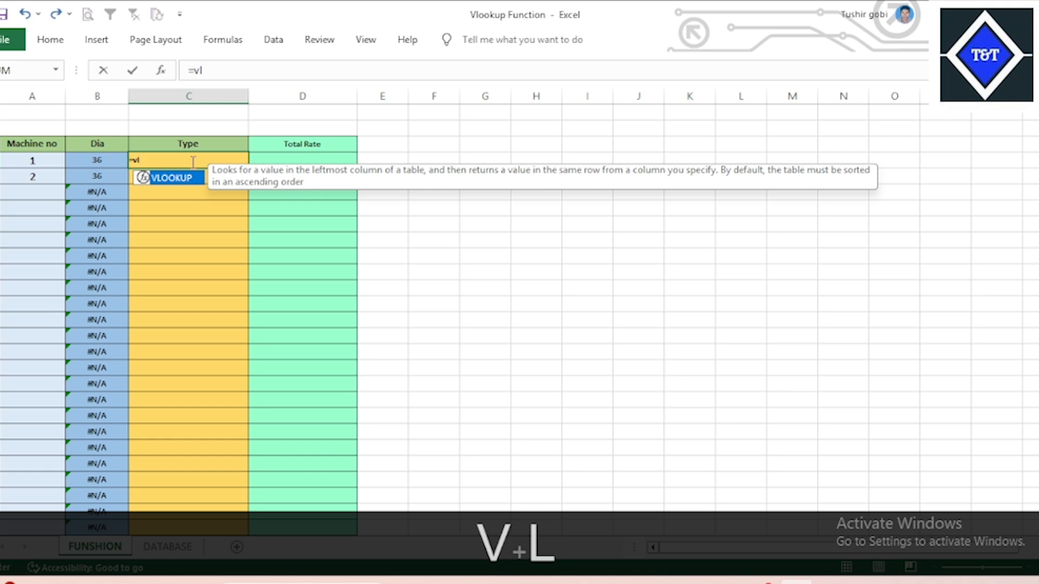
pyautogui.press('Tab')
pyautogui.click(34, 158)
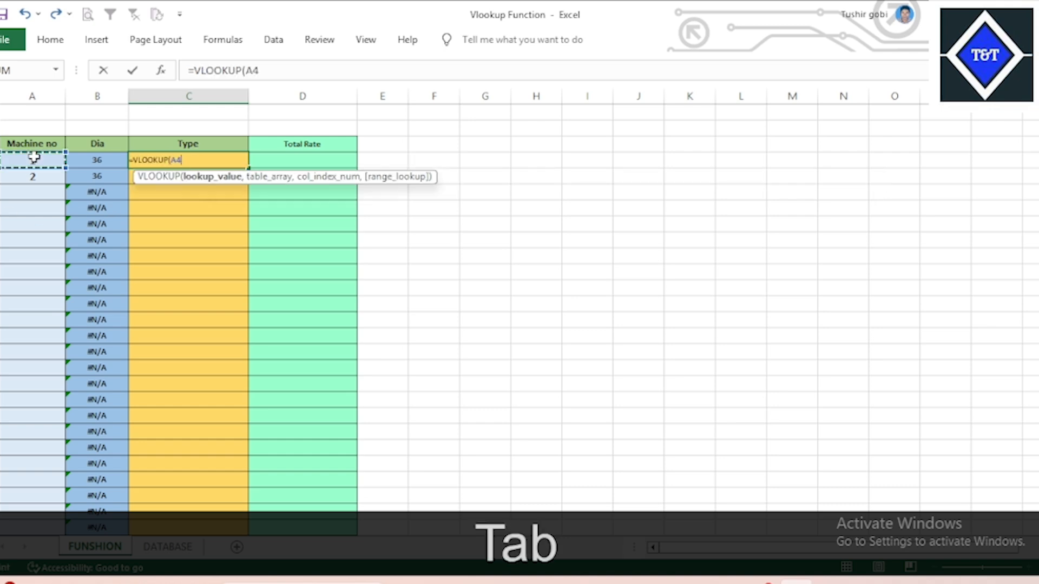
pyautogui.write('------------------------,---------------------------------------------------')
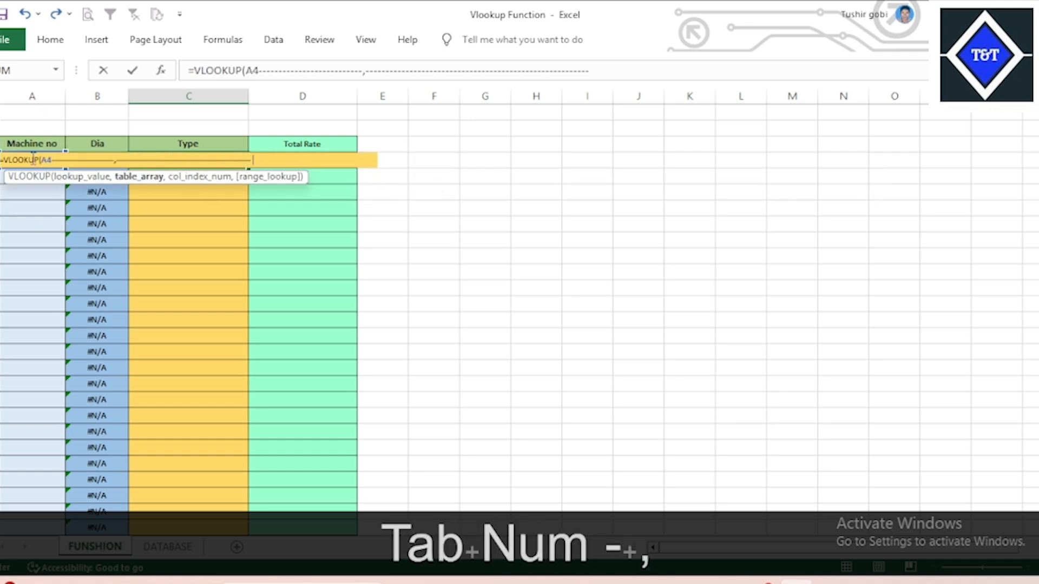
pyautogui.press('Escape')
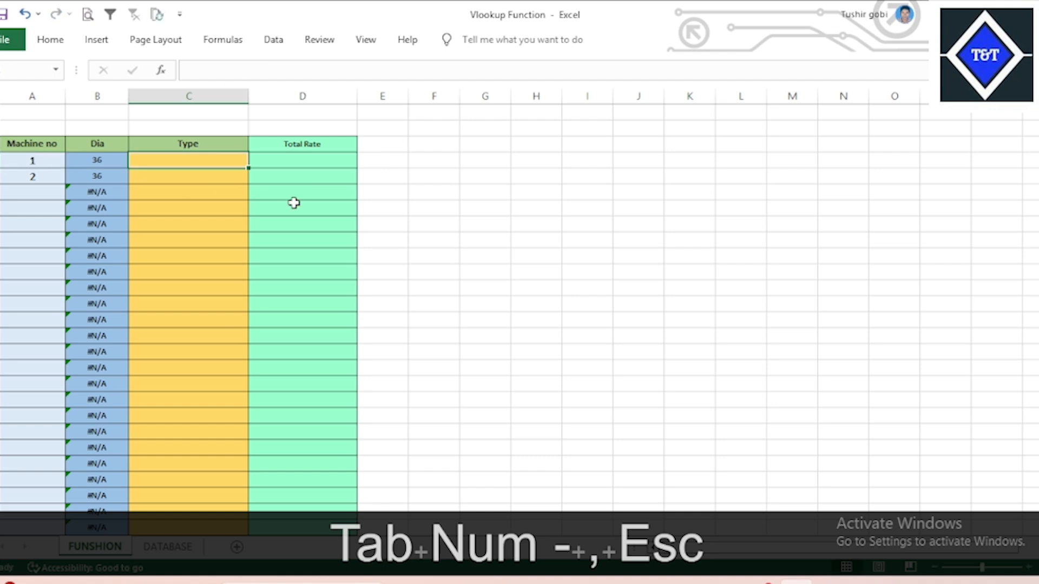
# Retype =VLOOKUP(A4, in C4 and glance at the syntax slide.
pyautogui.click(440, 234)
pyautogui.click(178, 158)
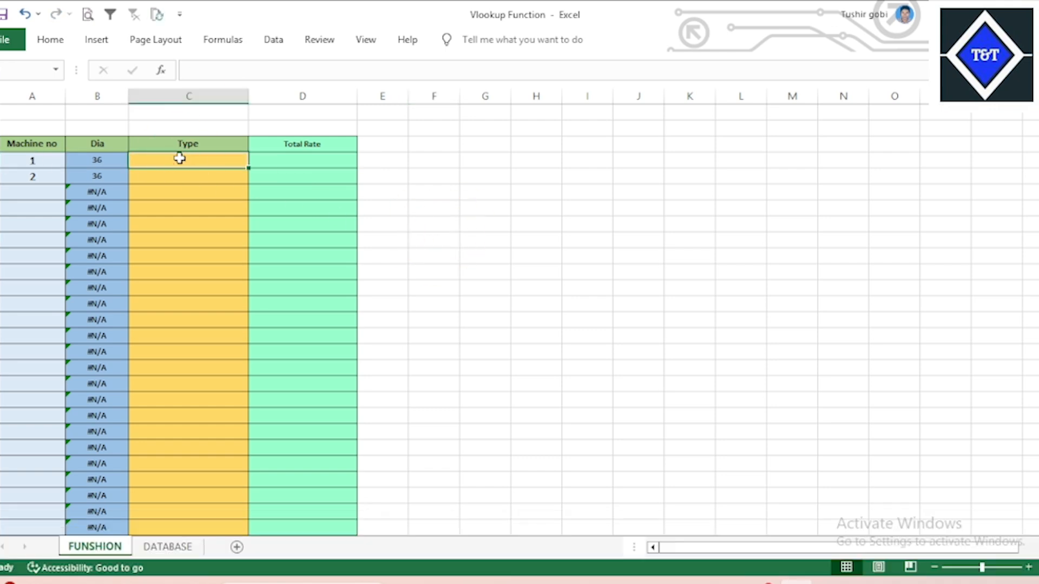
pyautogui.write('=')
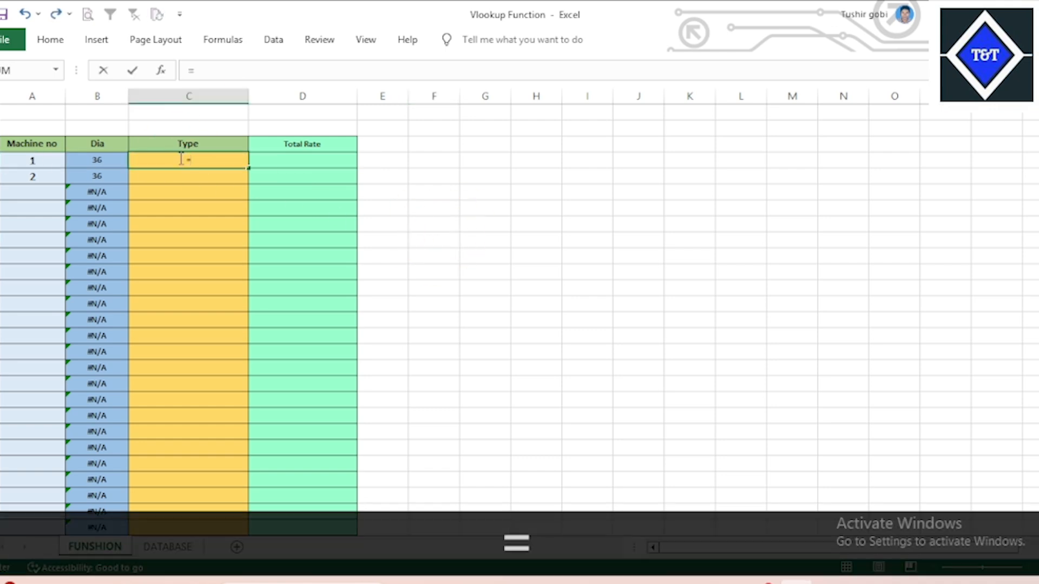
pyautogui.write('vl')
pyautogui.press('Tab')
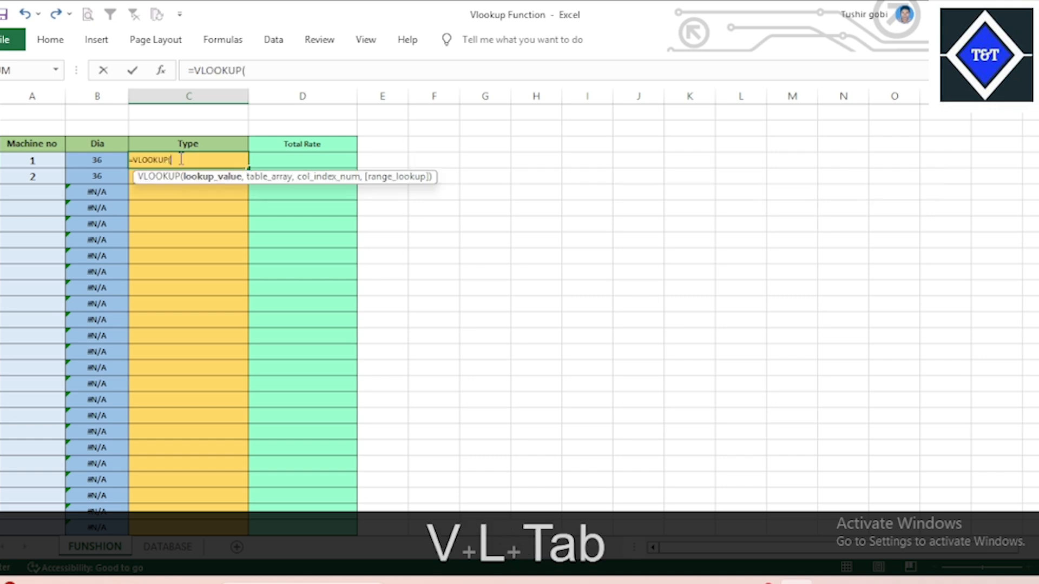
pyautogui.click(24, 161)
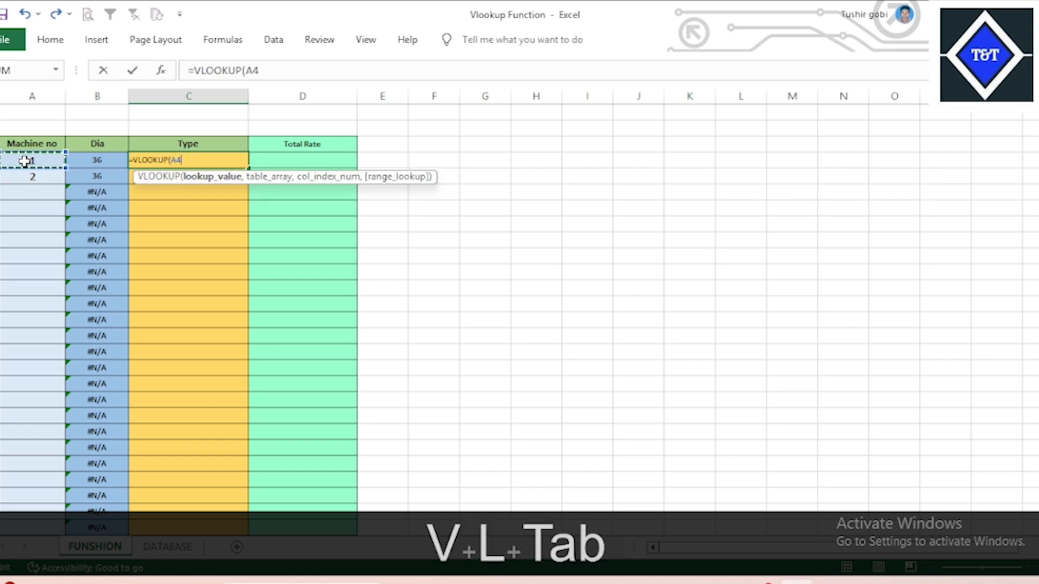
pyautogui.write(',')
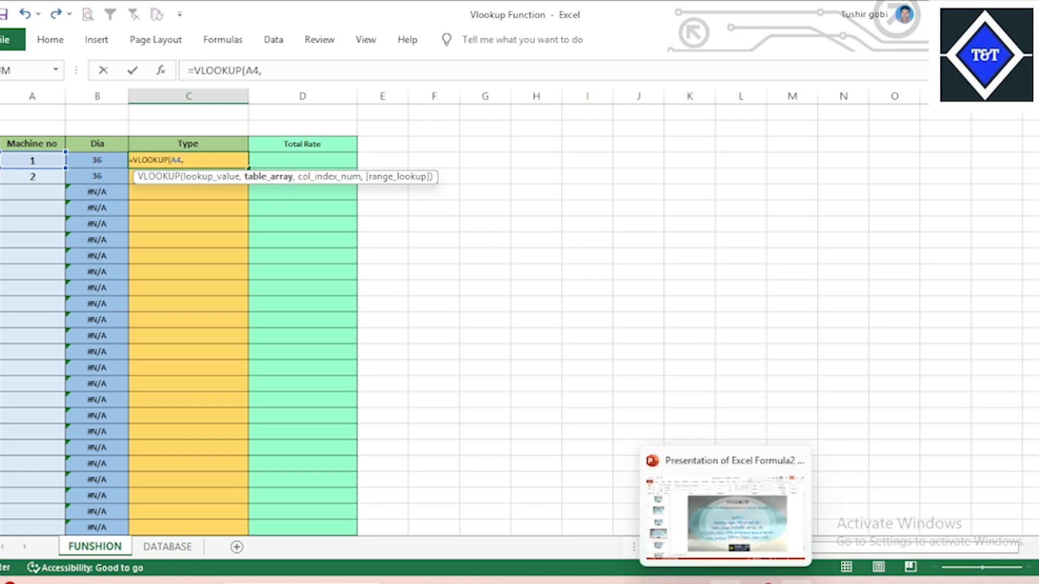
pyautogui.click(726, 582)
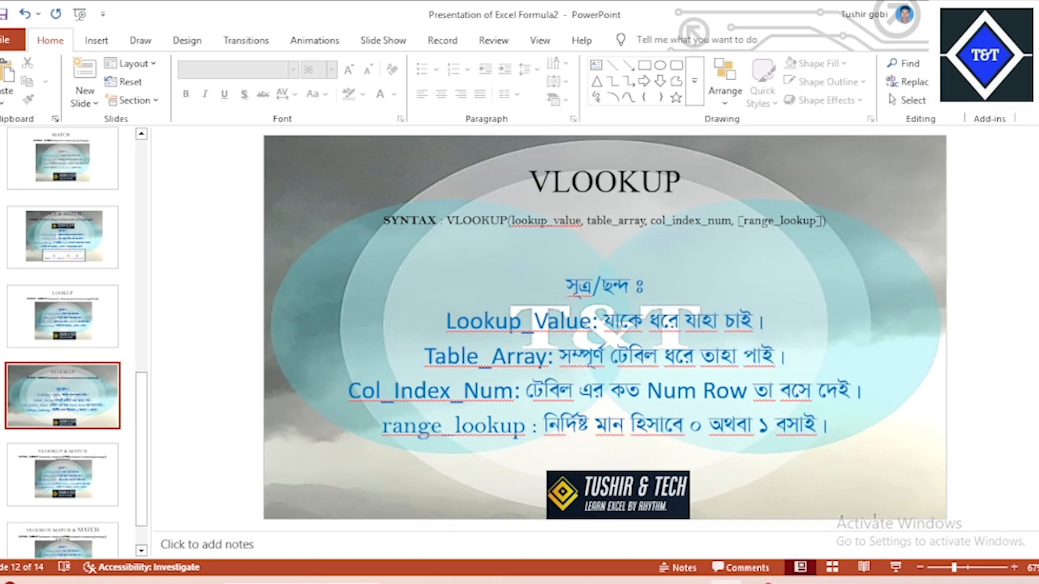
pyautogui.click(725, 582)
# Complete C4 as =VLOOKUP(A4,DATABASE!A3:D134,2,0).
pyautogui.click(179, 547)
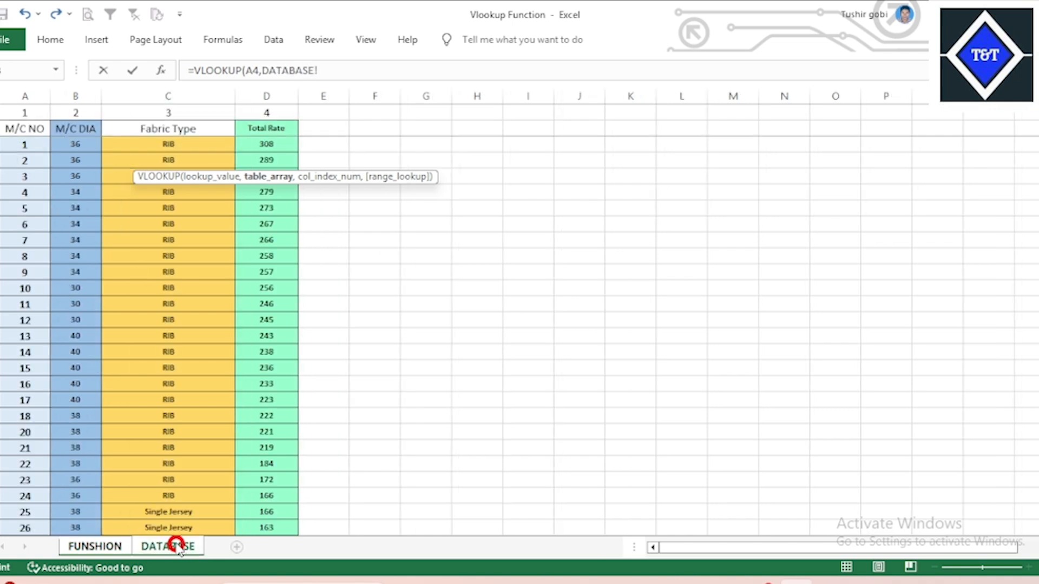
pyautogui.moveTo(22, 142); pyautogui.dragTo(240, 159)
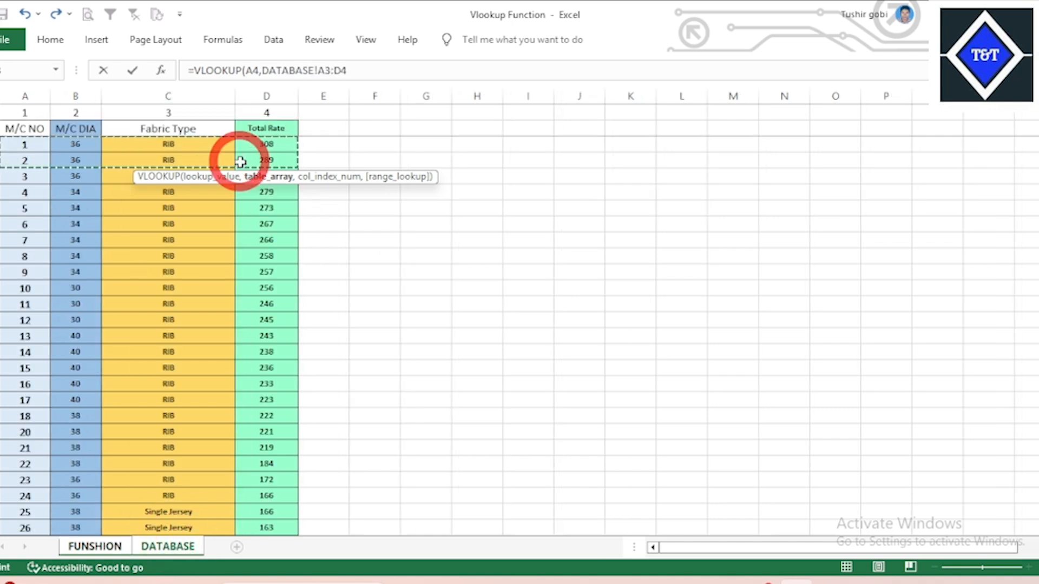
pyautogui.hotkey('ctrl', 'shift', 'Down')
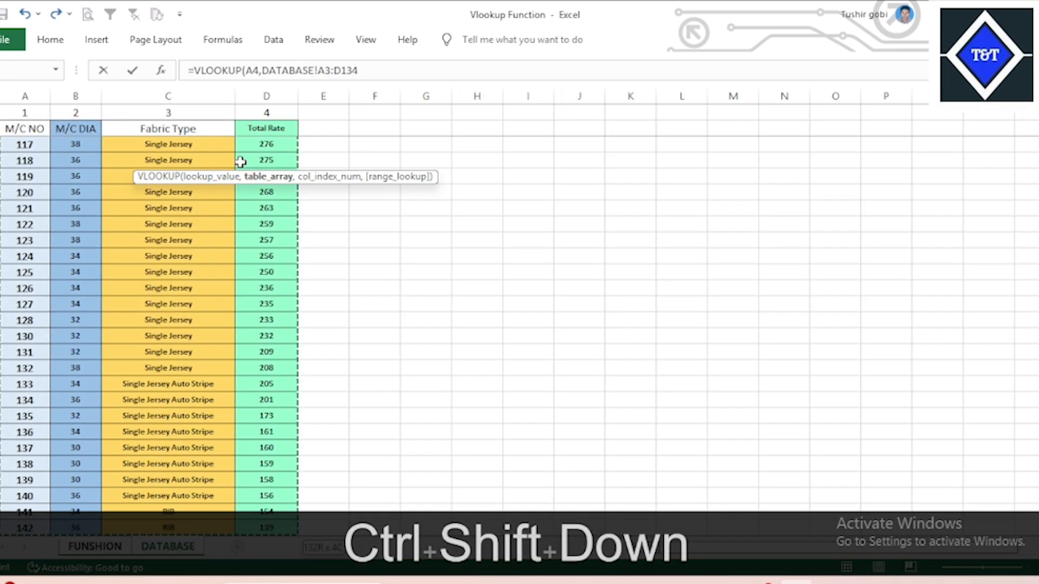
pyautogui.write(',')
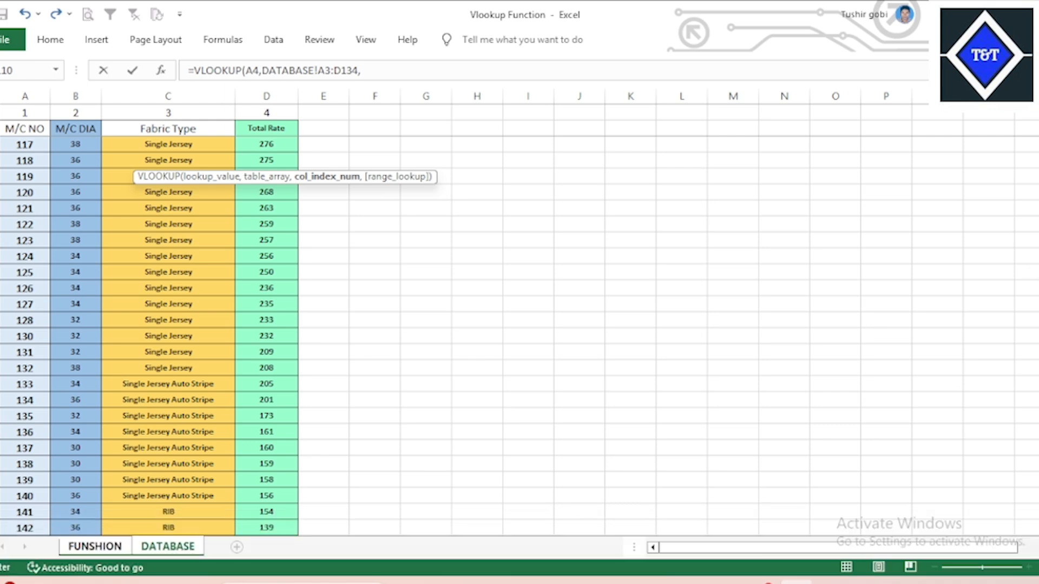
pyautogui.moveTo(1036, 466); pyautogui.dragTo(1036, 135)
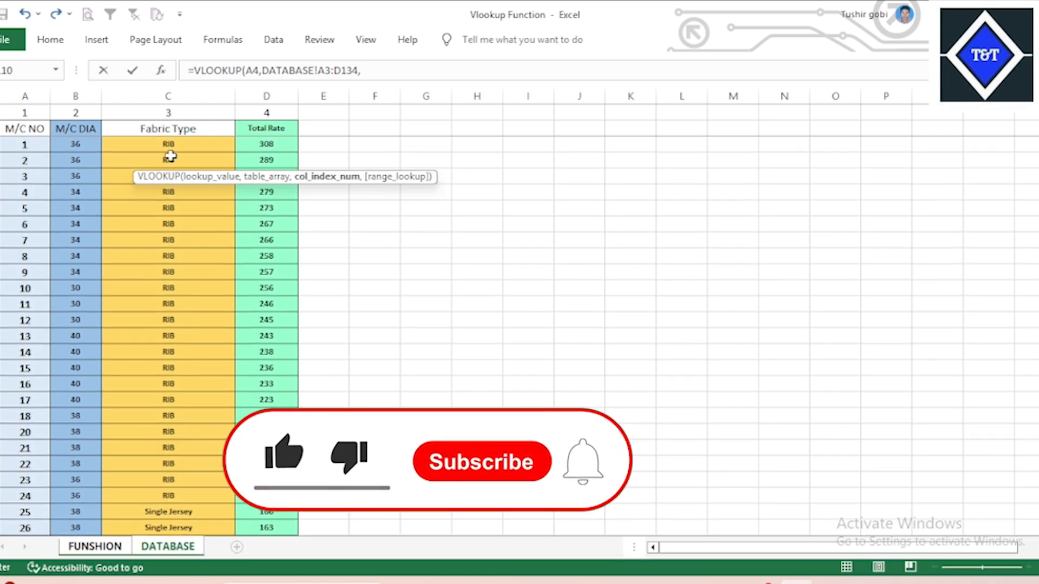
pyautogui.write('2,0')
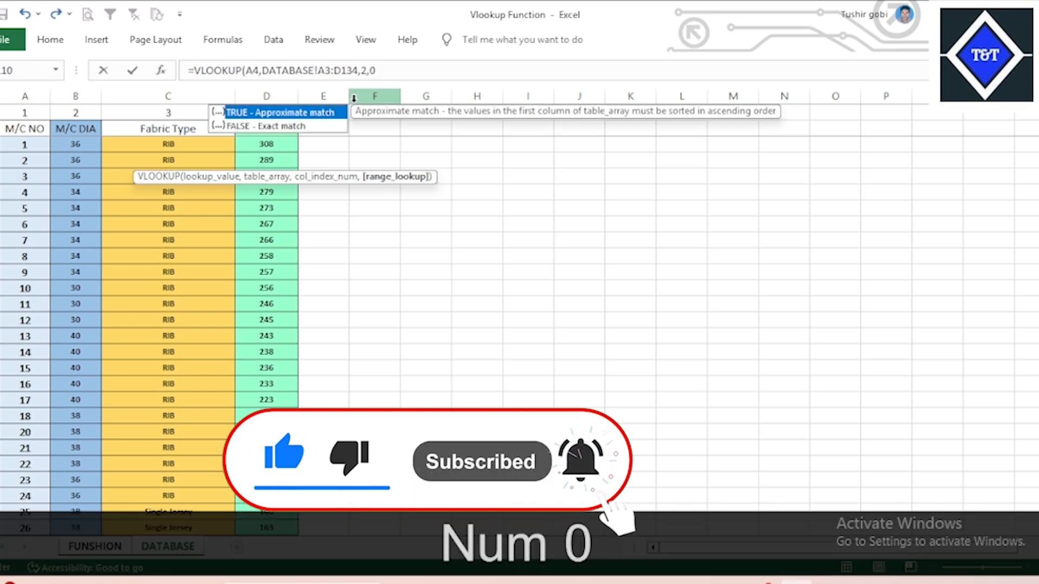
pyautogui.write(')')
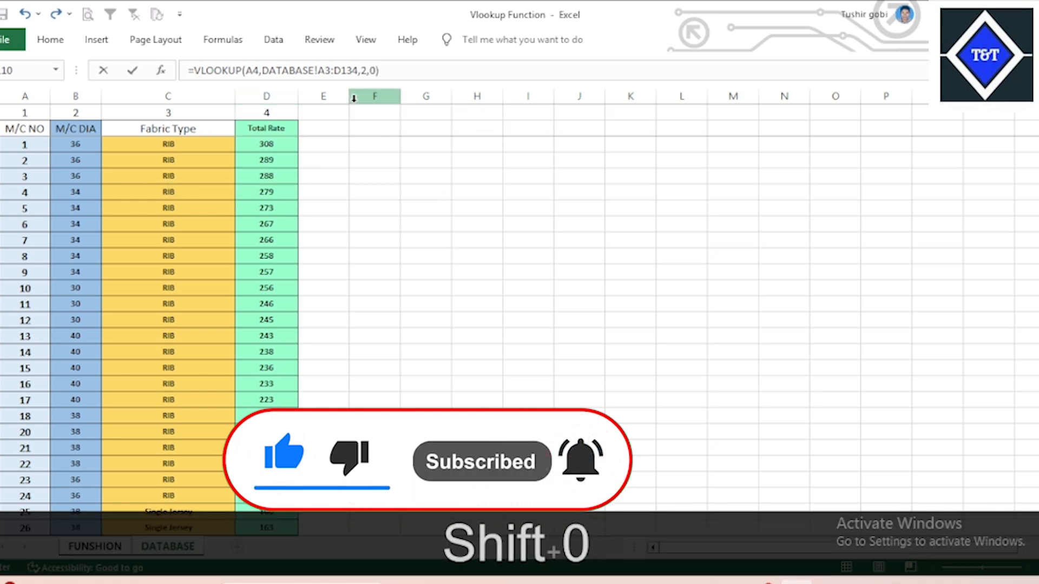
pyautogui.press('Return')
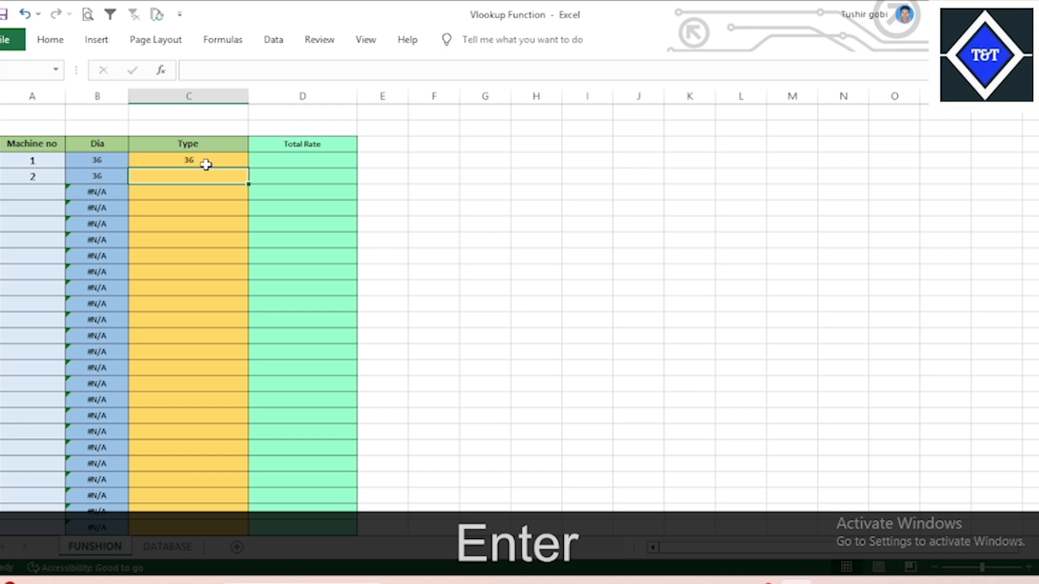
pyautogui.click(206, 164)
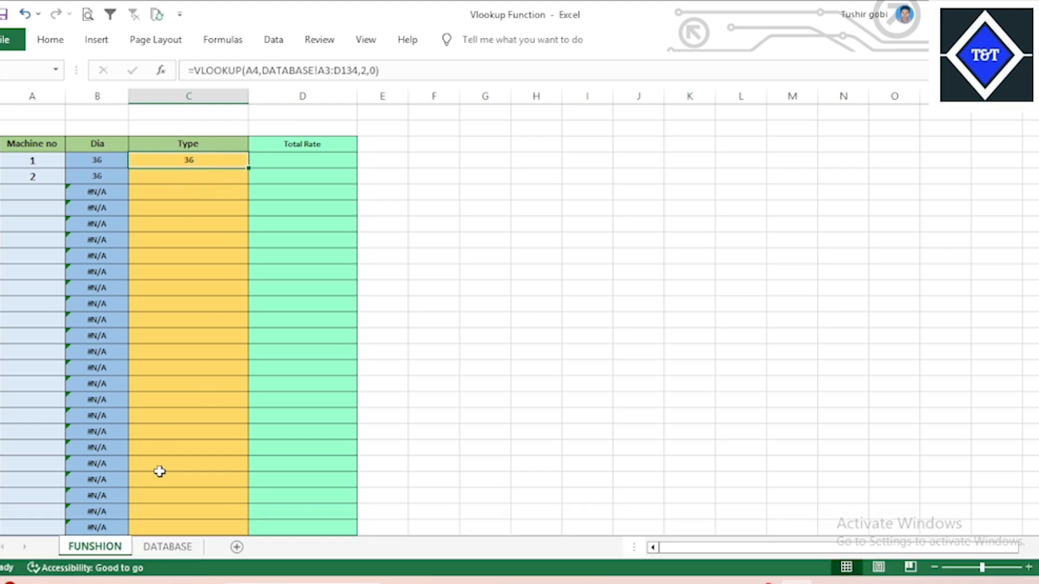
# Change the column index from 2 to 3 so C4 returns the type RIB.
pyautogui.click(158, 547)
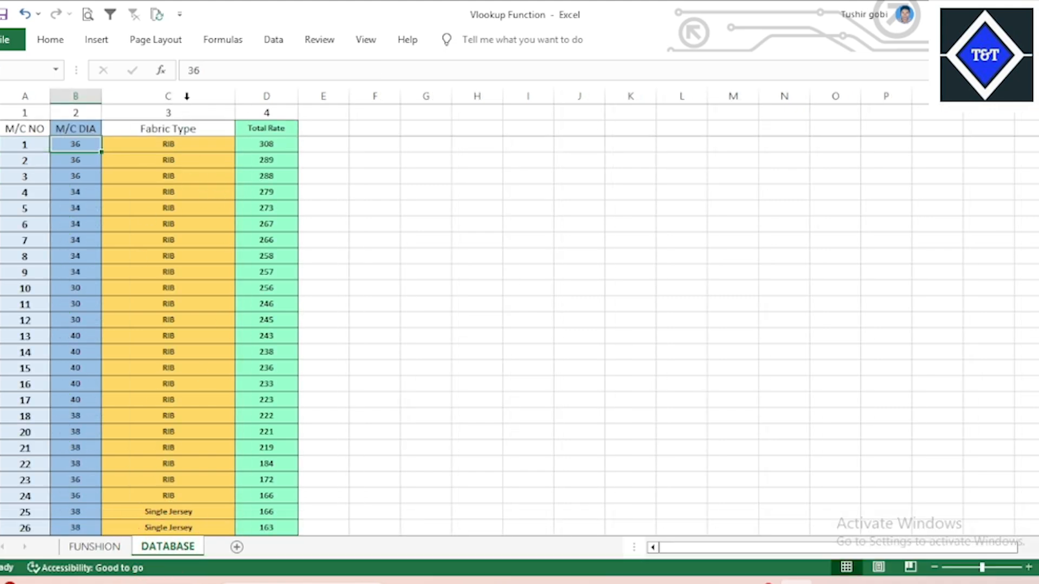
pyautogui.click(95, 547)
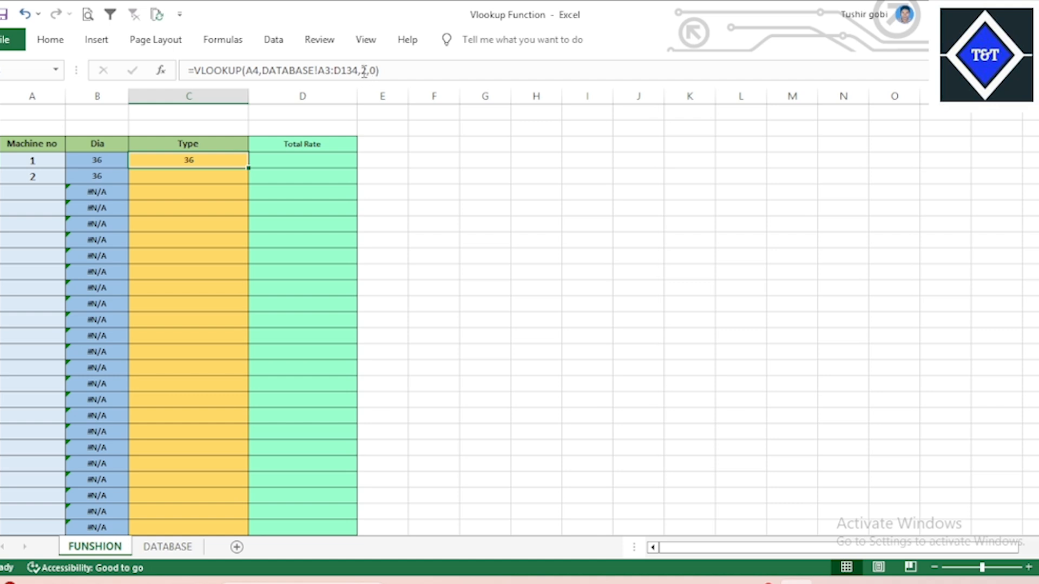
pyautogui.click(364, 71)
pyautogui.press('Delete')
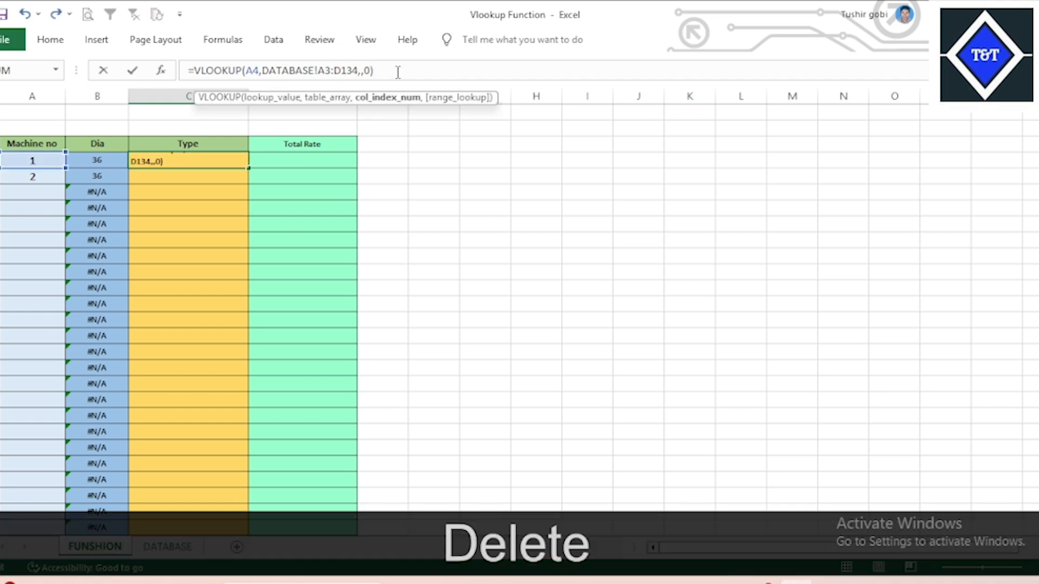
pyautogui.write('3')
pyautogui.press('Return')
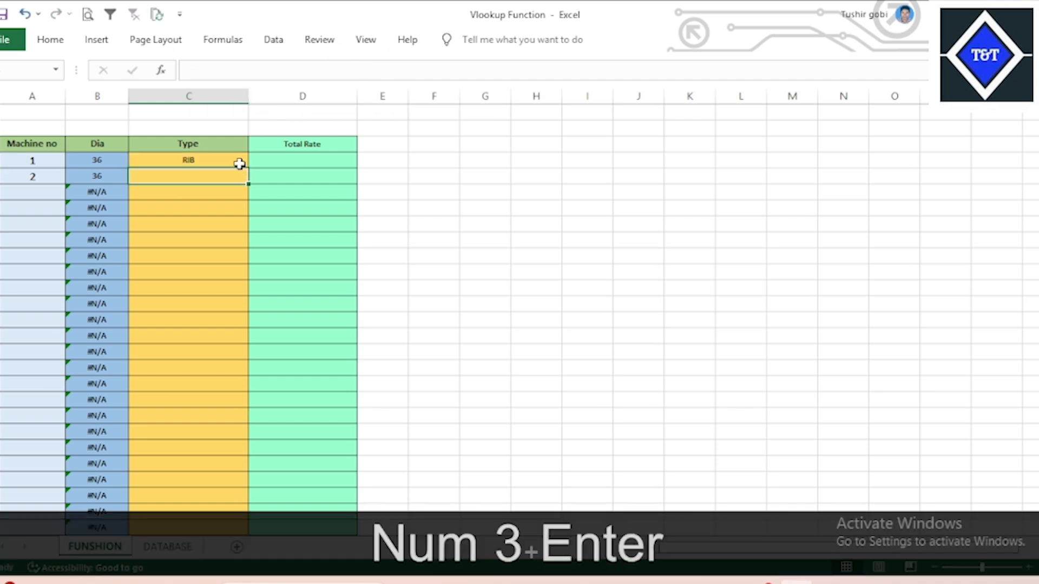
# Copy the C4 VLOOKUP formula text from the formula bar.
pyautogui.click(215, 159)
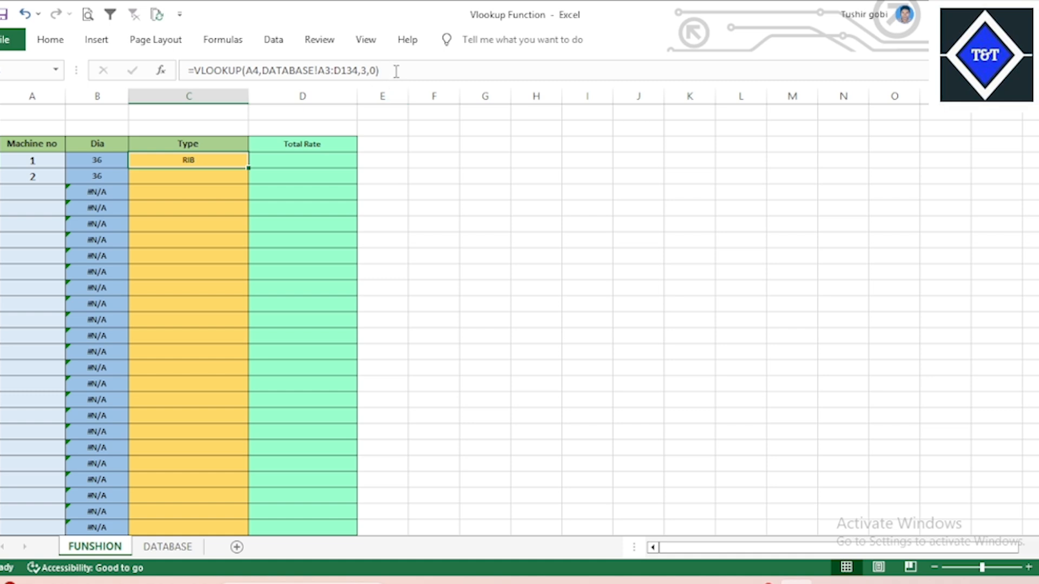
pyautogui.moveTo(395, 71); pyautogui.dragTo(140, 72)
pyautogui.hotkey('ctrl', 'c')
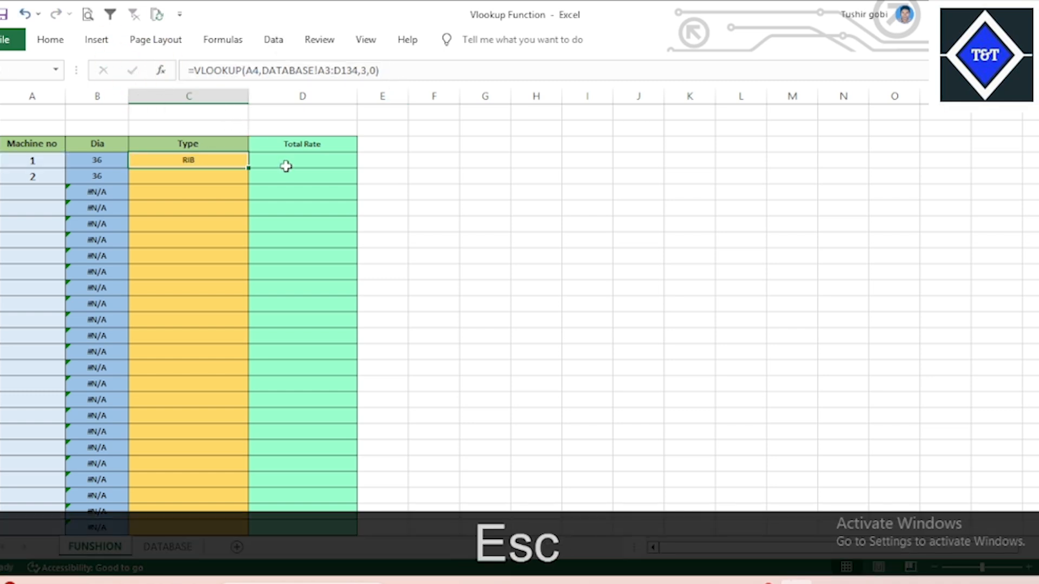
# Paste the lookup into D4 and change its column index to 4, returning 308 for machine 1.
pyautogui.click(302, 161)
pyautogui.hotkey('ctrl', 'v')
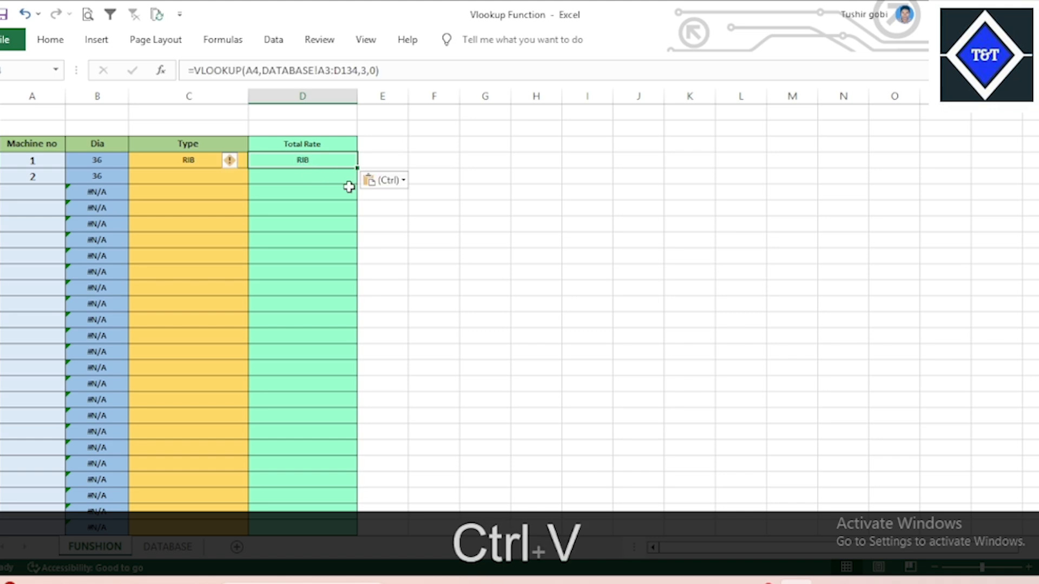
pyautogui.click(395, 227)
pyautogui.click(330, 162)
pyautogui.click(167, 547)
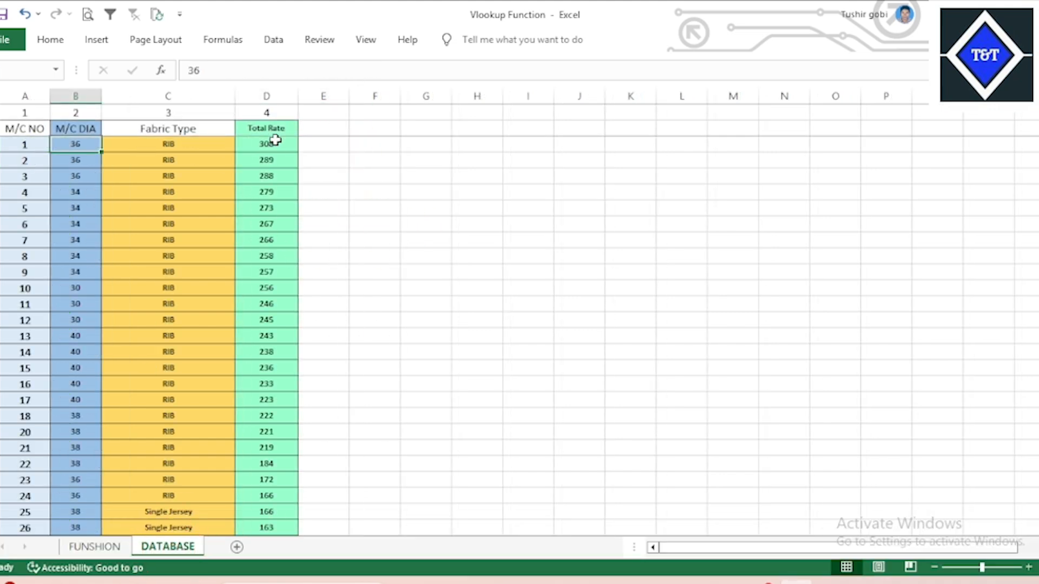
pyautogui.click(95, 546)
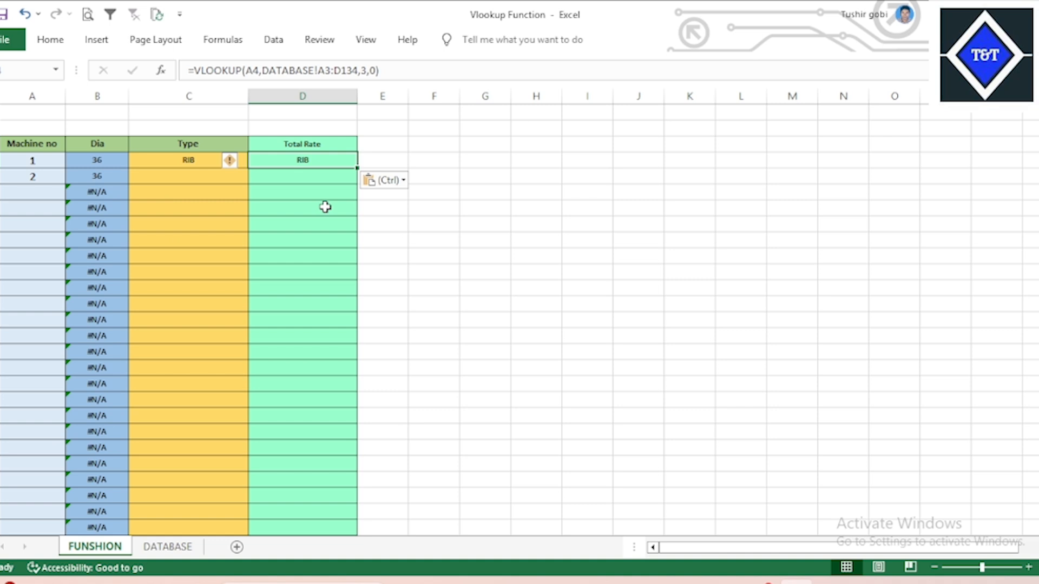
pyautogui.click(359, 70)
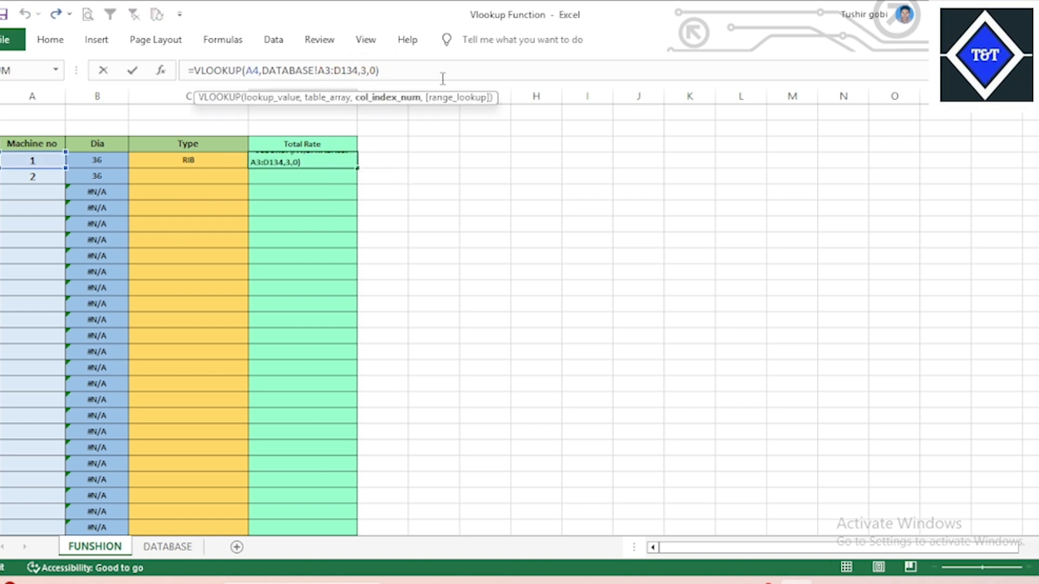
pyautogui.press('Delete')
pyautogui.write('4')
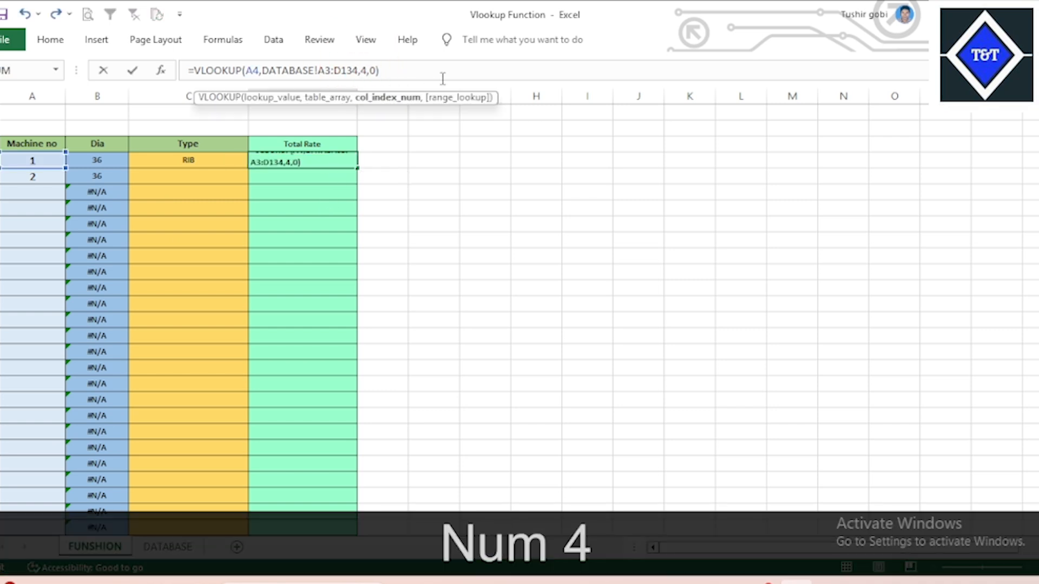
pyautogui.press('Return')
pyautogui.click(203, 163)
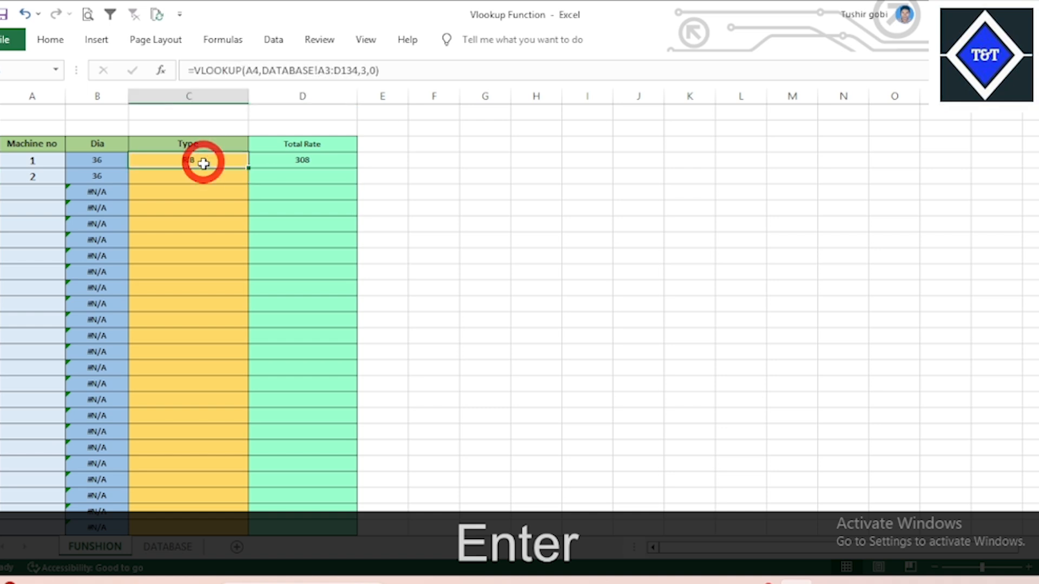
# Make the Type formula's range absolute as DATABASE!$A$3:$D$134.
pyautogui.click(328, 71)
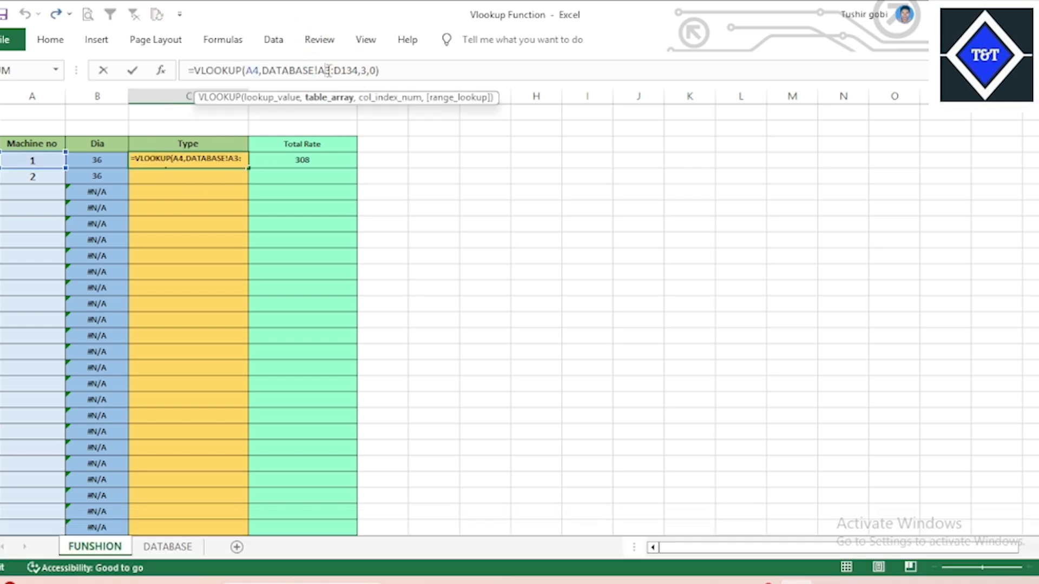
pyautogui.press('F4')
pyautogui.doubleClick(353, 70)
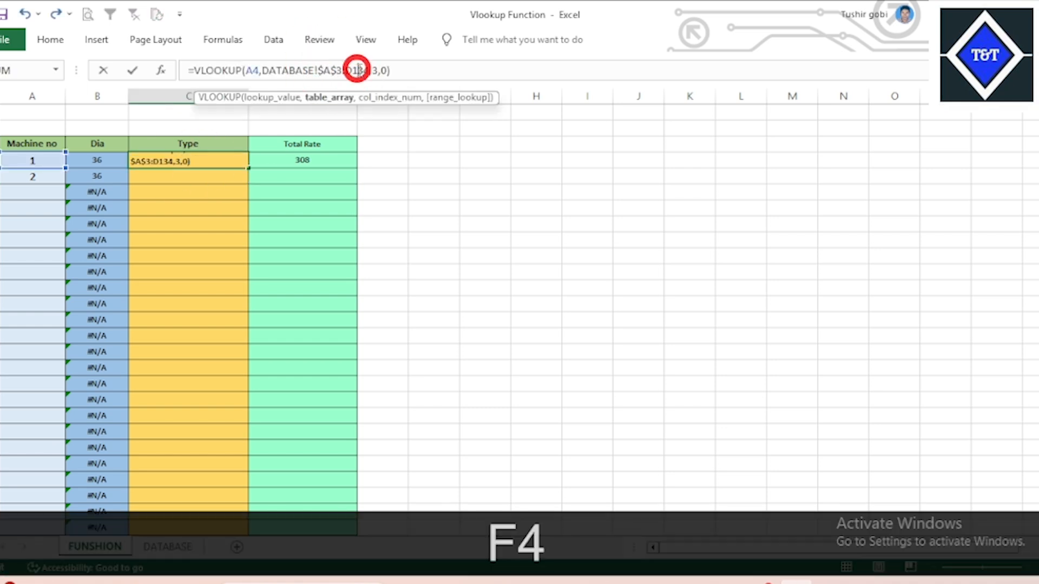
pyautogui.press('F4')
pyautogui.press('Return')
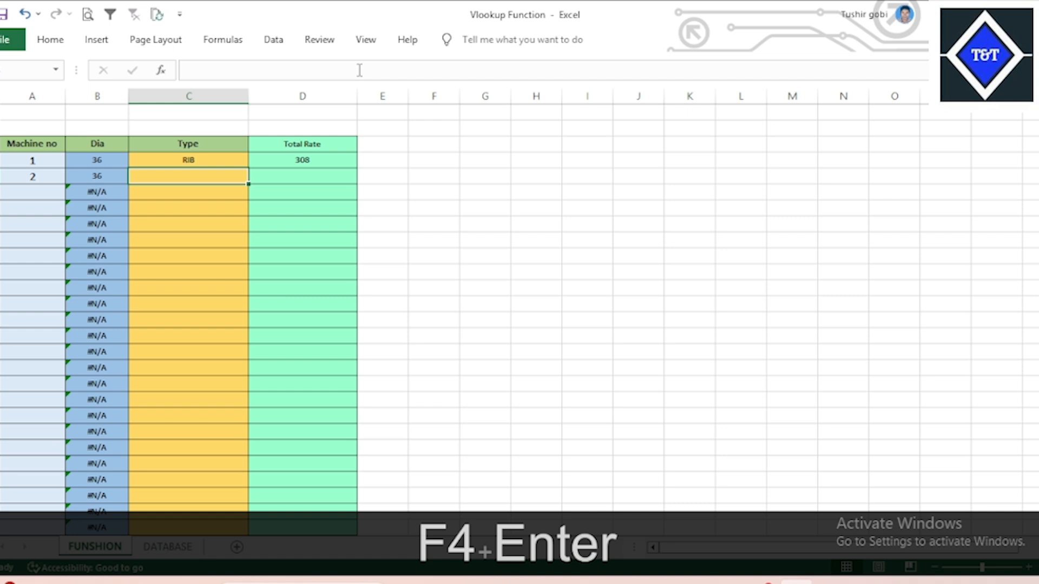
# Lock the Total Rate range as $A$3:$D$134, then fill C4:D4 down both columns.
pyautogui.click(319, 160)
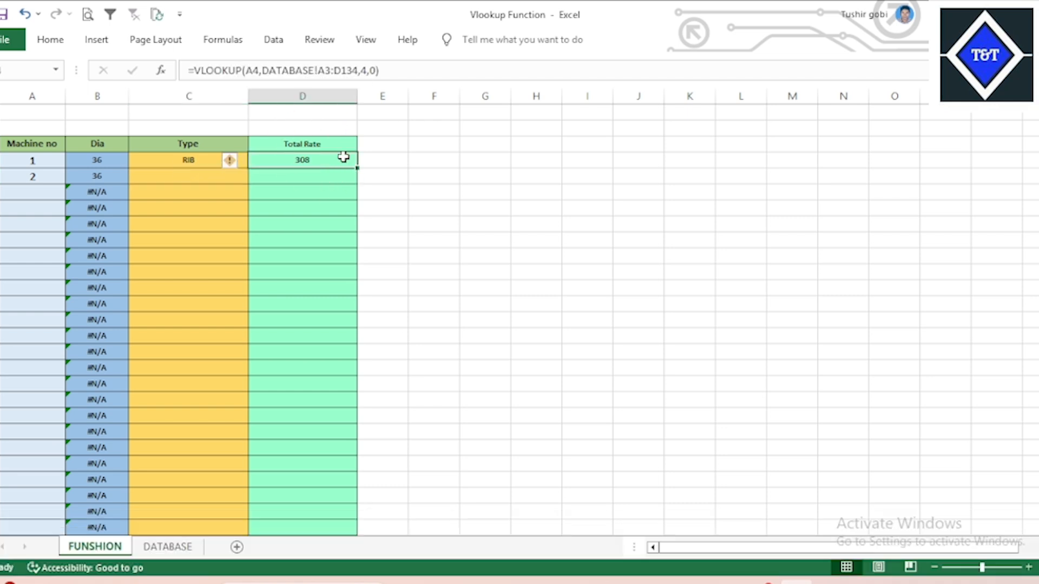
pyautogui.doubleClick(327, 70)
pyautogui.press('F4')
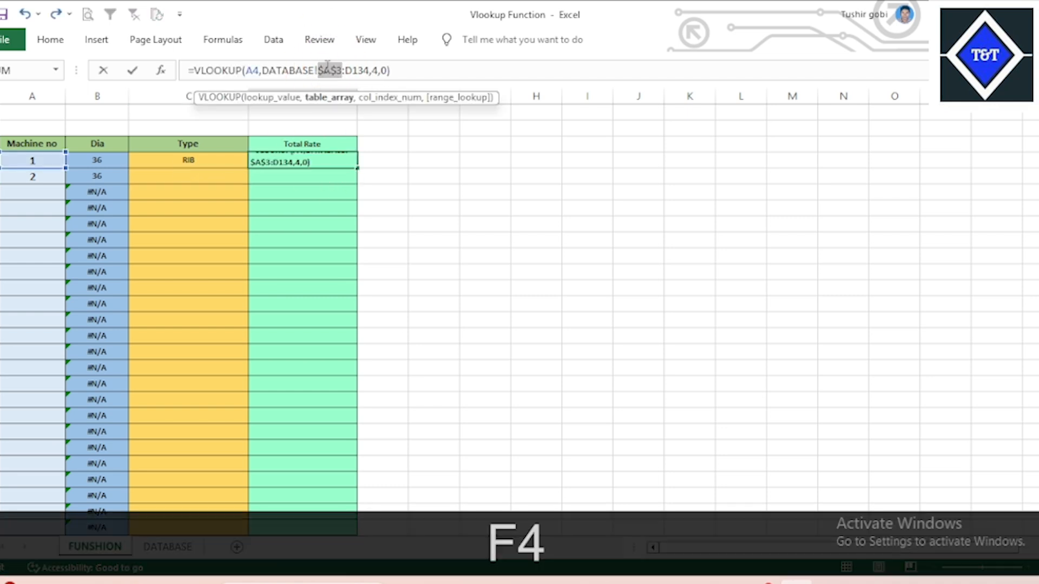
pyautogui.press('Return')
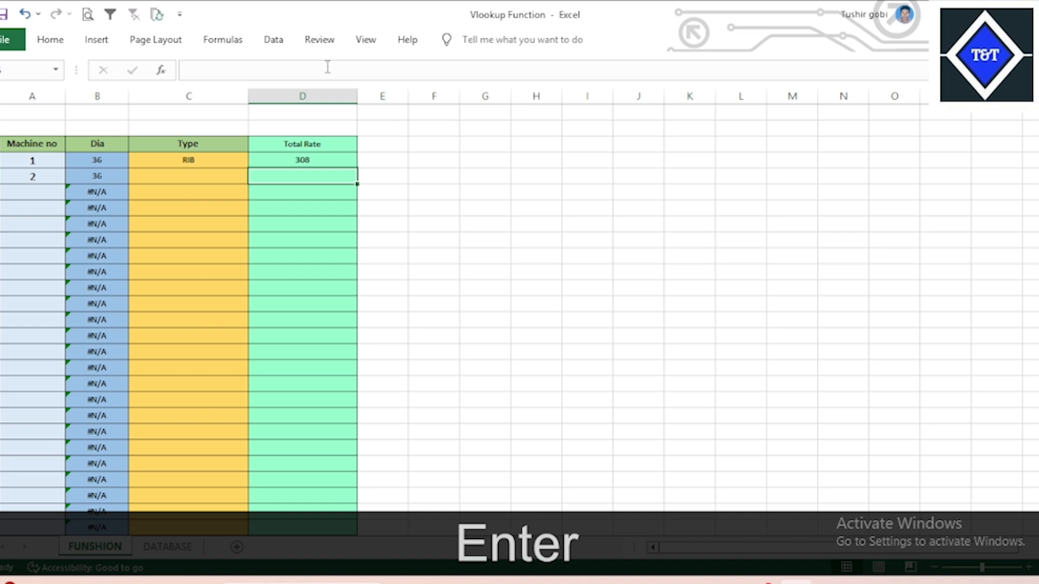
pyautogui.click(297, 160)
pyautogui.doubleClick(361, 70)
pyautogui.press('F4')
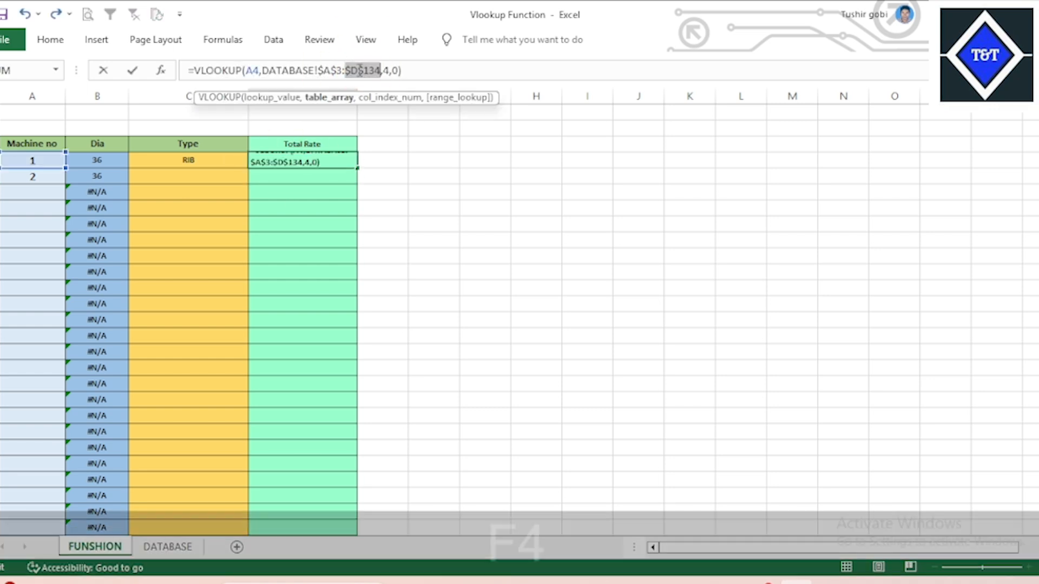
pyautogui.press('Return')
pyautogui.moveTo(193, 156); pyautogui.dragTo(278, 155)
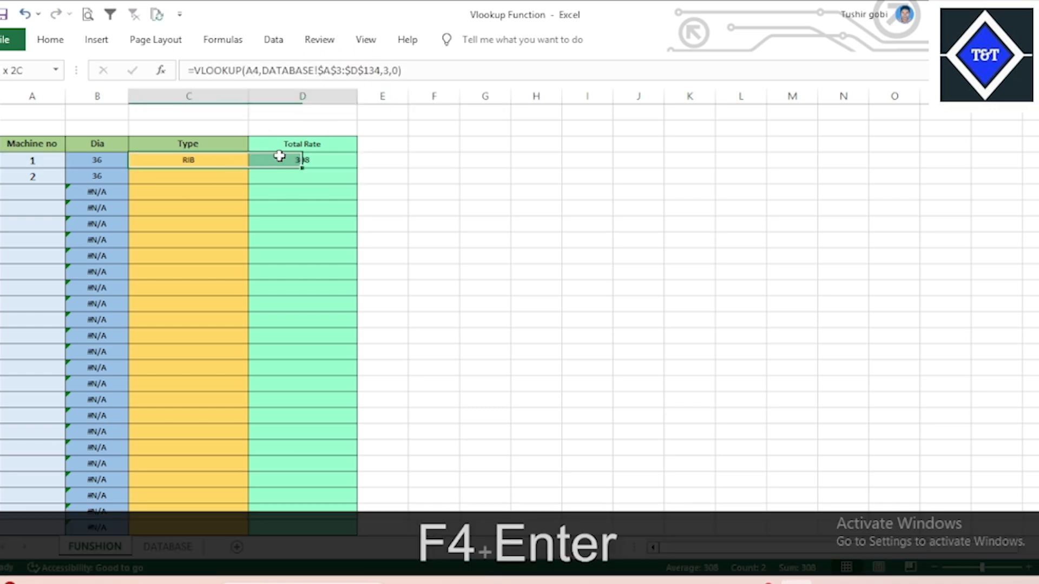
pyautogui.moveTo(356, 168); pyautogui.dragTo(337, 521)
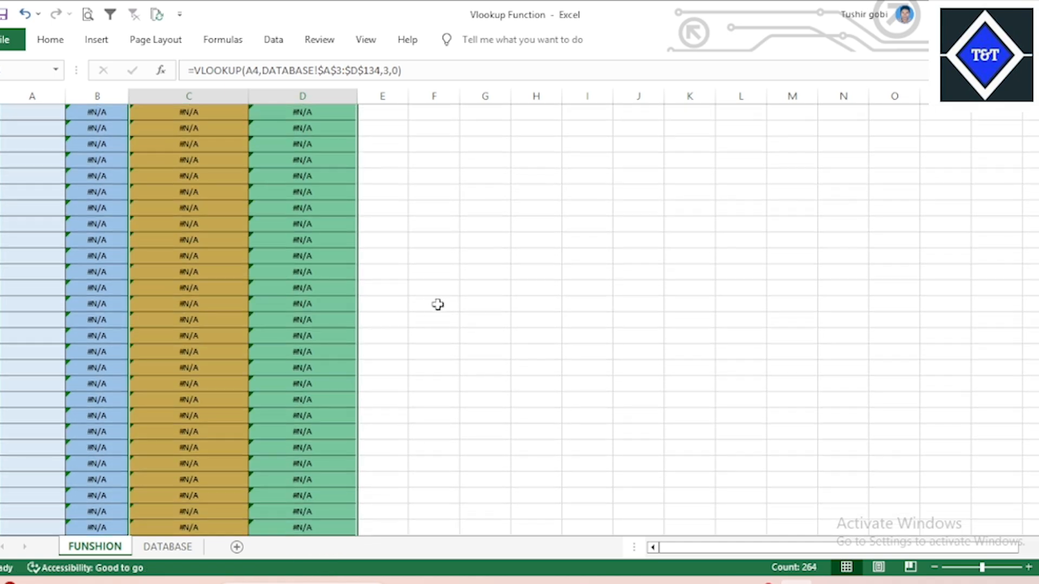
# Enter machine numbers 3 and 4, giving Dia 36/34, Type RIB, Total Rate 288/279.
pyautogui.scroll(15, 440, 304)
pyautogui.click(432, 240)
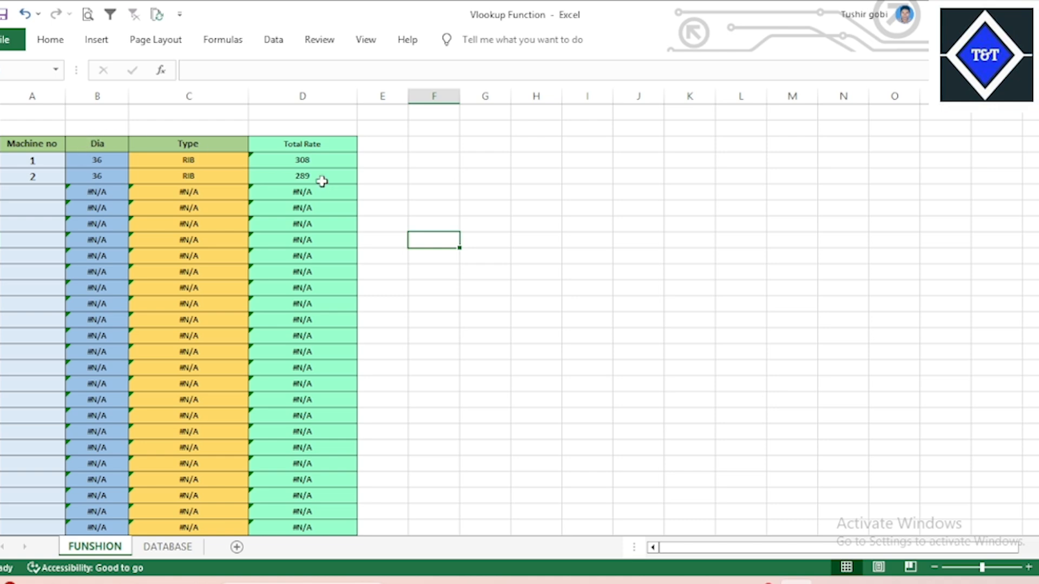
pyautogui.click(40, 190)
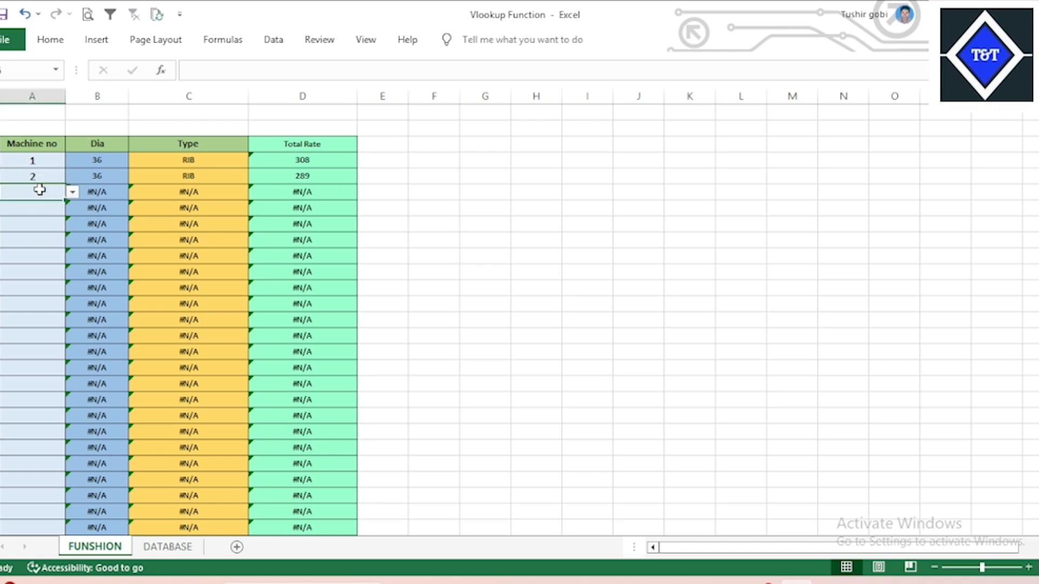
pyautogui.write('3')
pyautogui.press('Return')
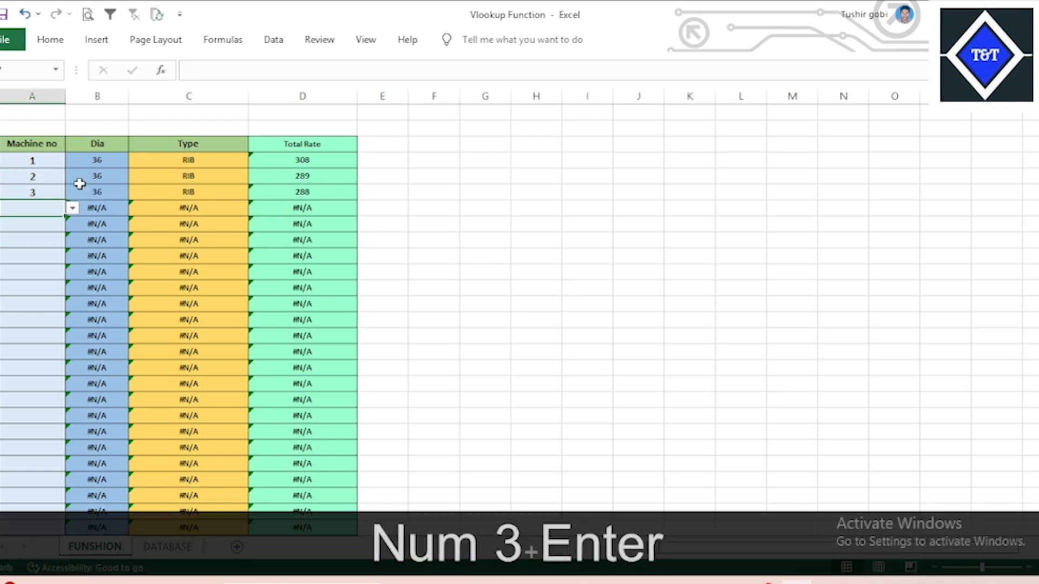
pyautogui.write('4')
pyautogui.press('Return')
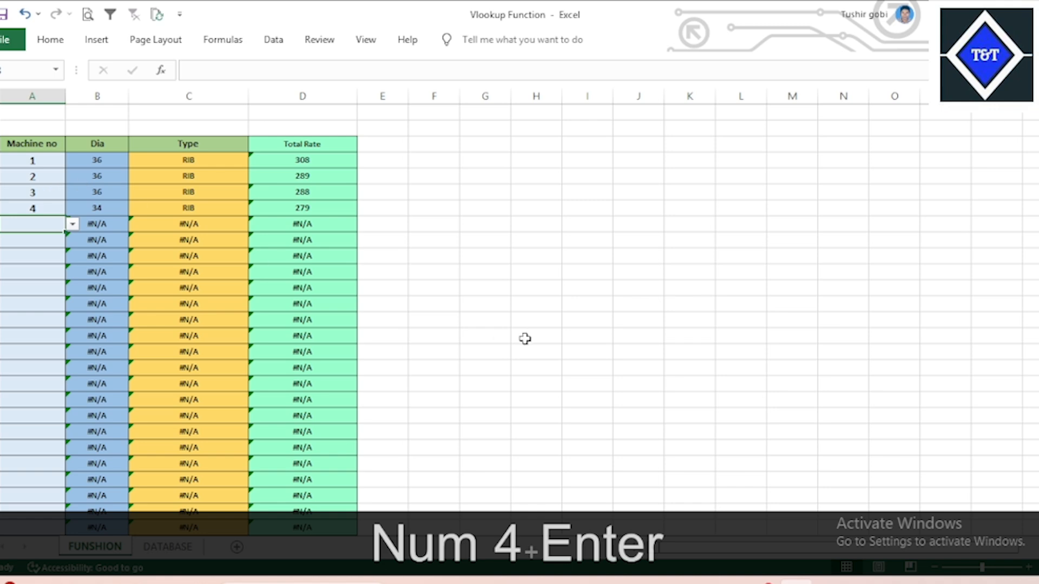
pyautogui.click(499, 333)
pyautogui.click(327, 176)
pyautogui.click(304, 193)
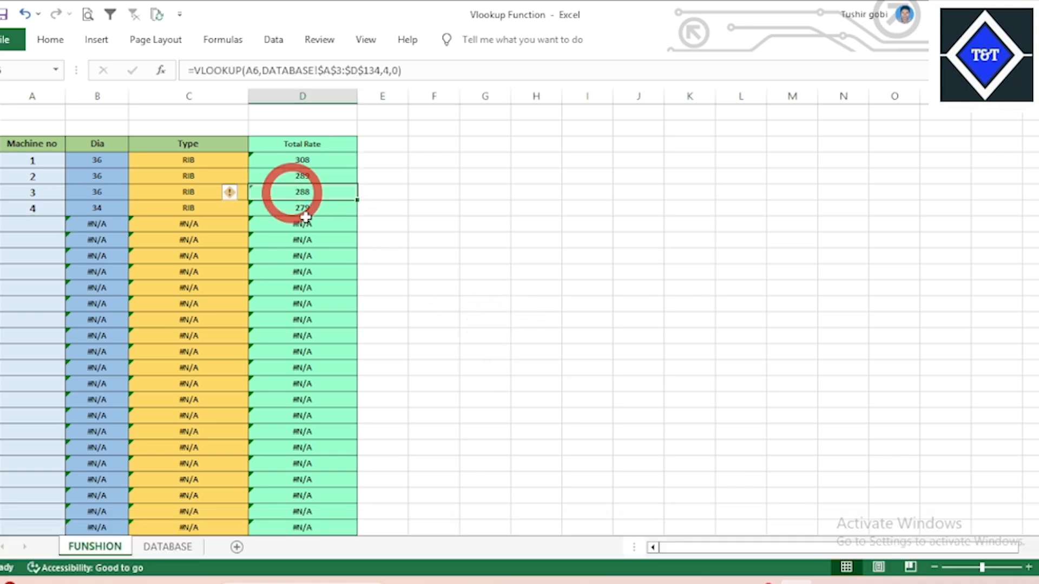
pyautogui.click(307, 270)
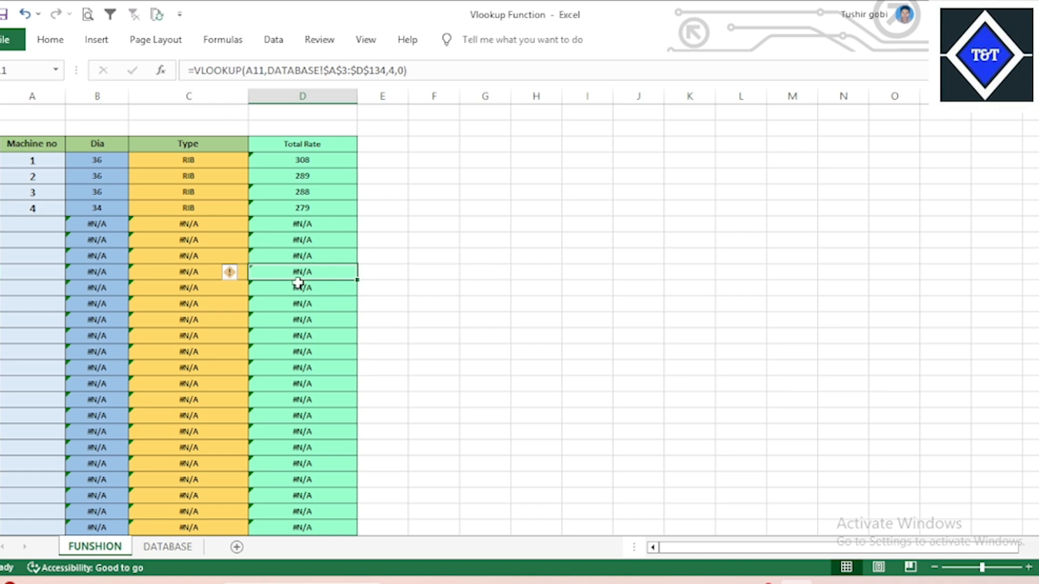
pyautogui.click(449, 254)
pyautogui.click(317, 250)
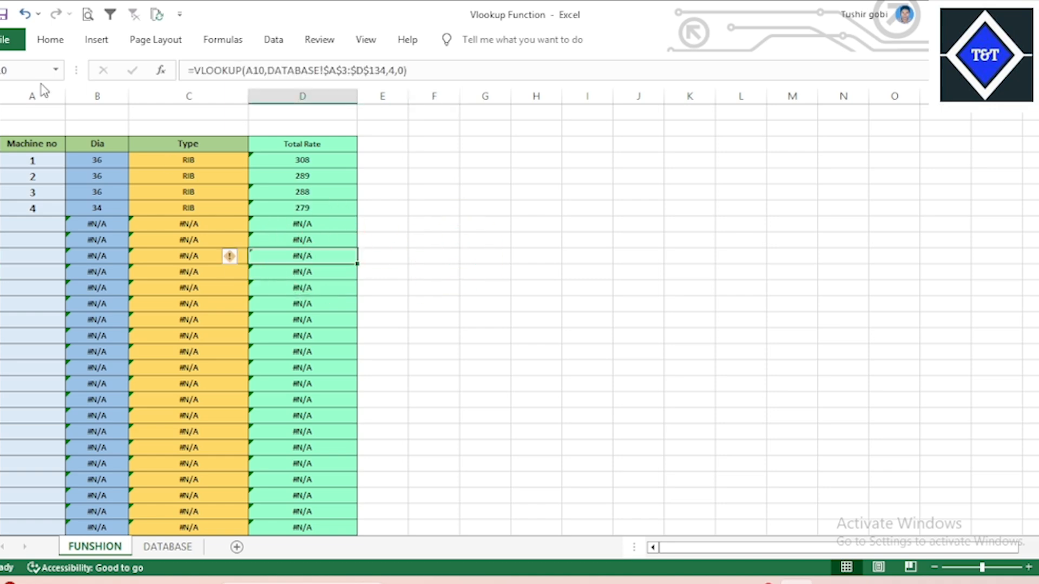
pyautogui.click(5, 14)
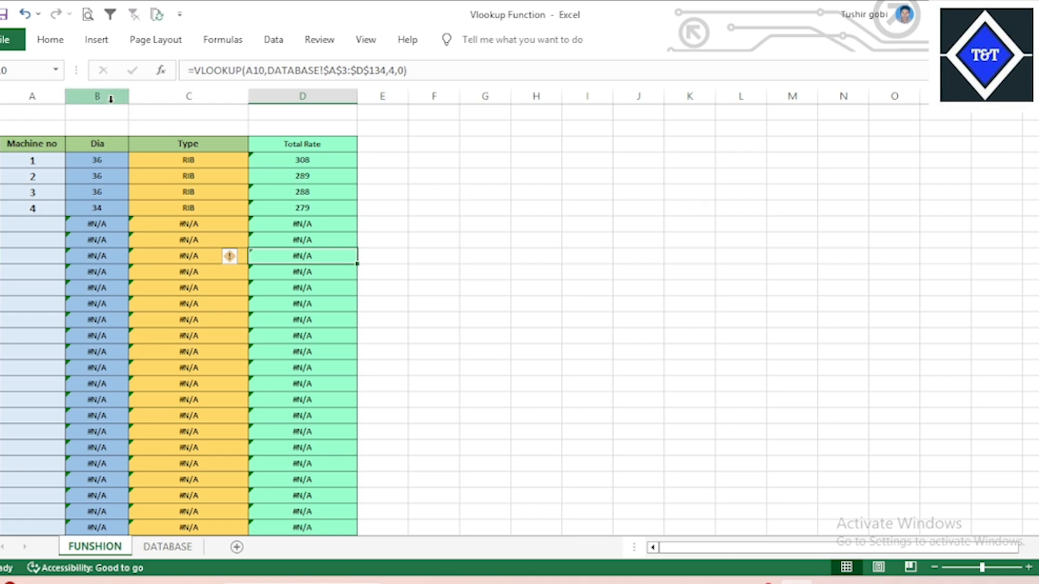
pyautogui.moveTo(99, 96)
pyautogui.mouseDown()
pyautogui.moveTo(981, 119)
pyautogui.moveTo(949, 96)
pyautogui.moveTo(102, 85)
pyautogui.moveTo(100, 94)
pyautogui.mouseUp()
pyautogui.click(545, 254)
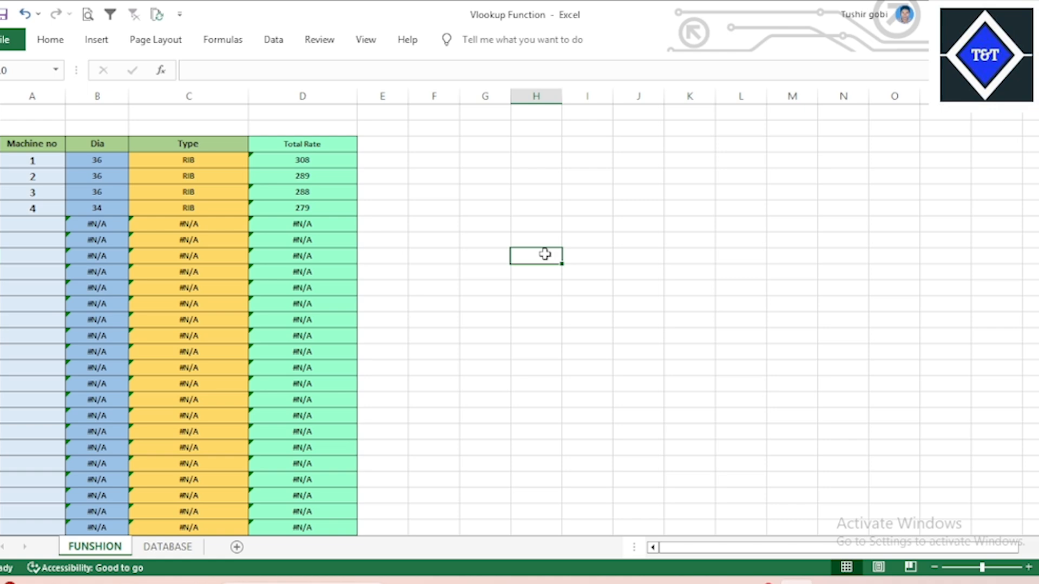
pyautogui.moveTo(263, 195); pyautogui.dragTo(256, 207)
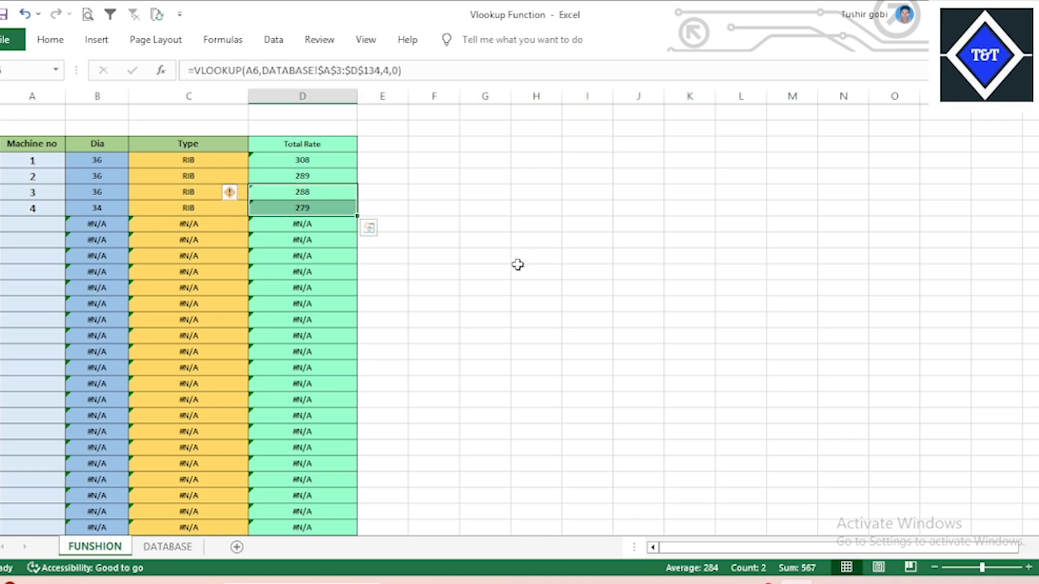
pyautogui.click(473, 273)
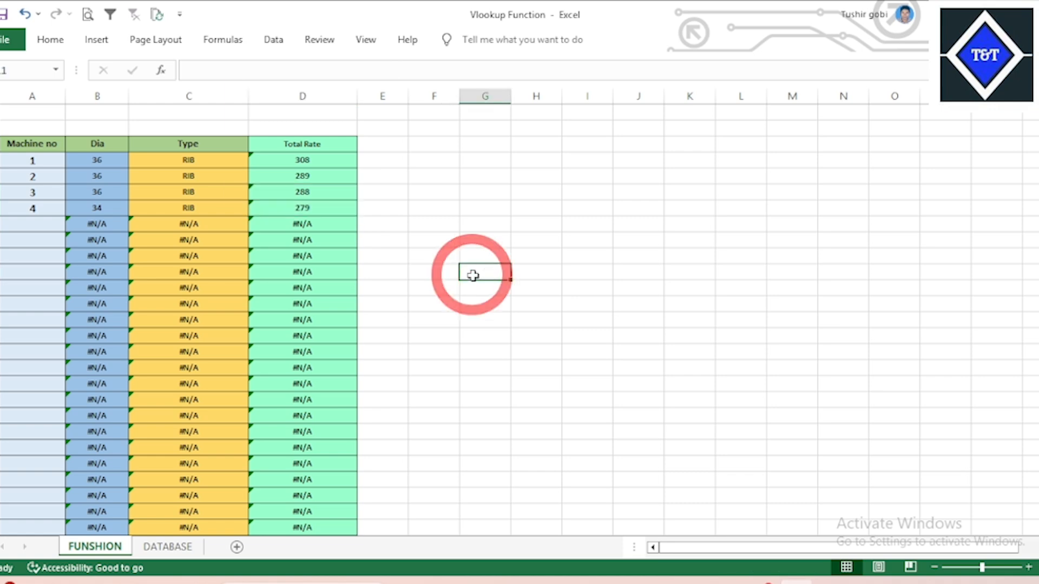
pyautogui.click(331, 238)
pyautogui.click(320, 319)
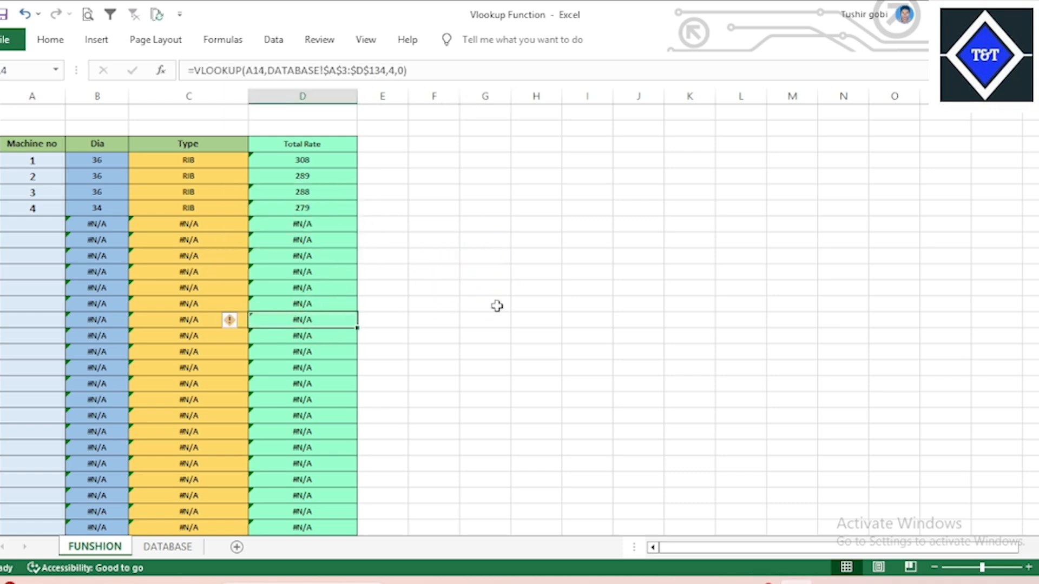
pyautogui.click(496, 306)
pyautogui.click(325, 319)
pyautogui.click(484, 316)
pyautogui.click(276, 273)
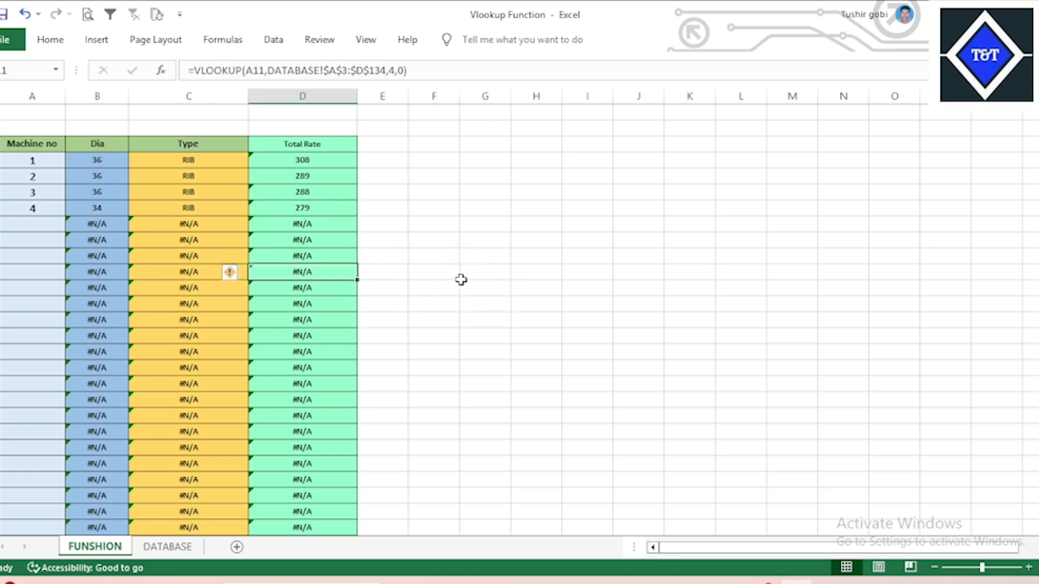
pyautogui.click(461, 274)
pyautogui.click(345, 270)
pyautogui.click(111, 225)
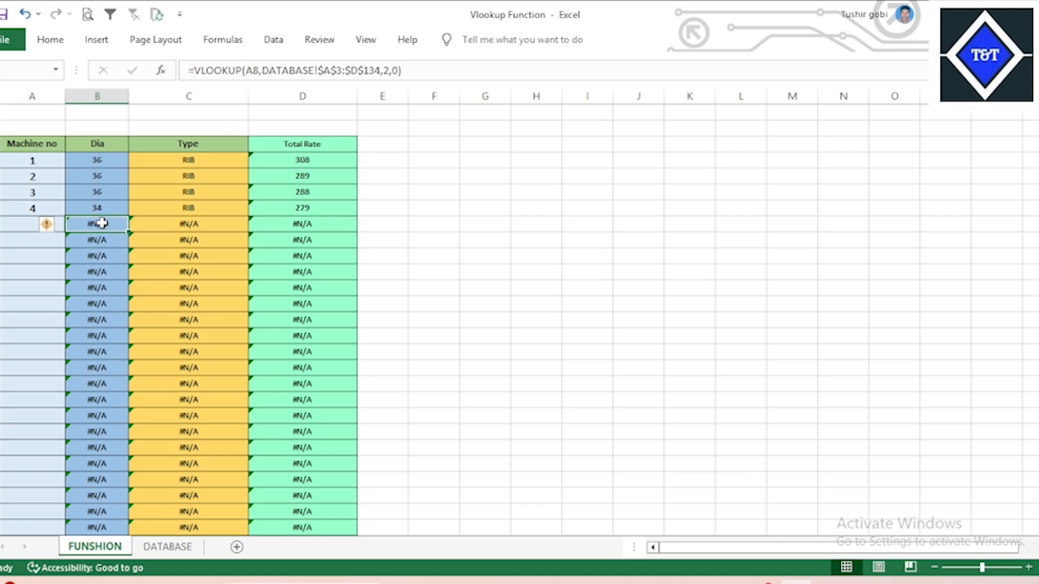
pyautogui.moveTo(102, 223); pyautogui.dragTo(97, 400)
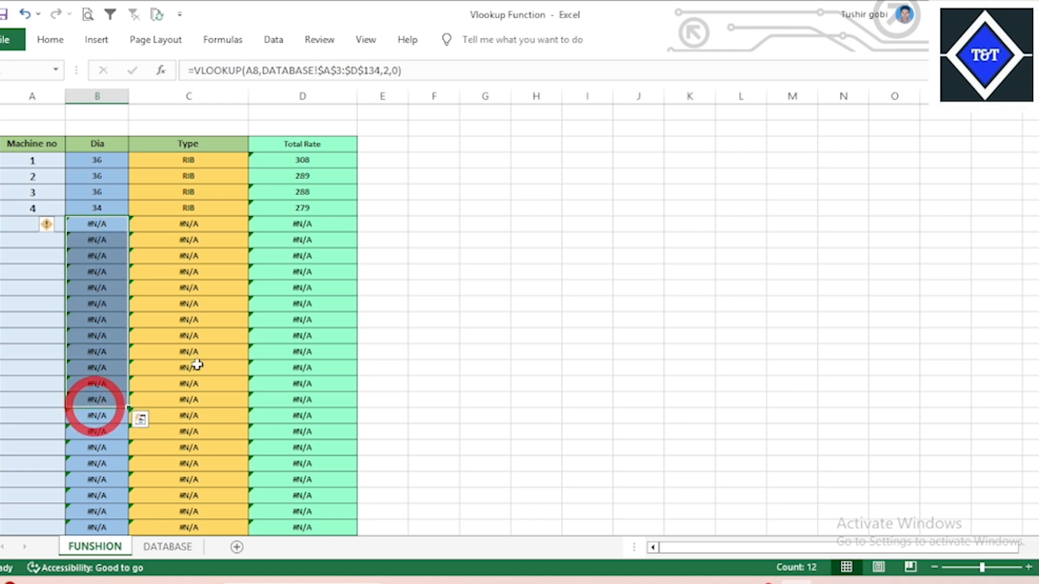
pyautogui.click(301, 226)
pyautogui.click(319, 305)
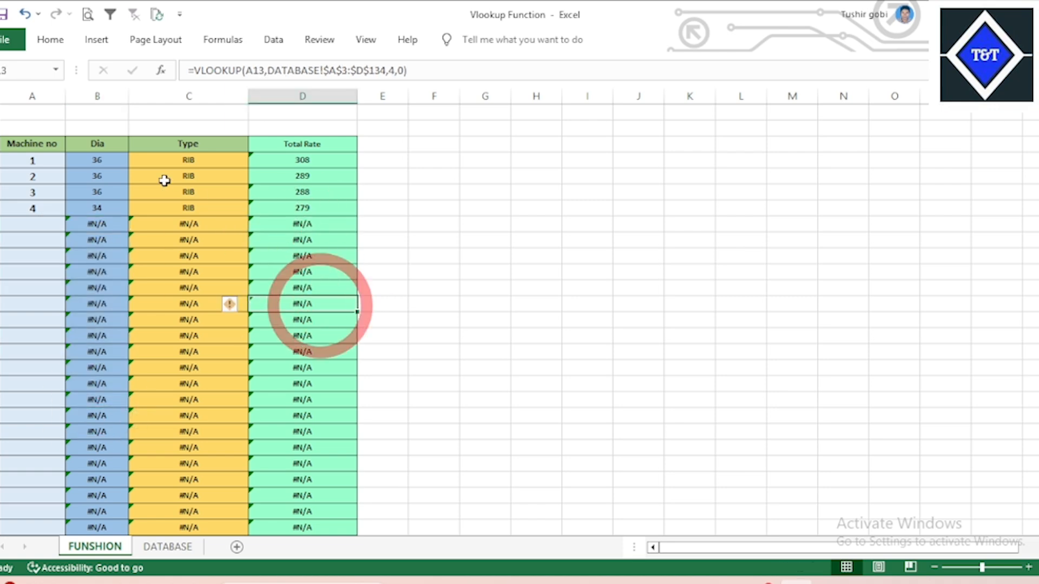
pyautogui.click(111, 157)
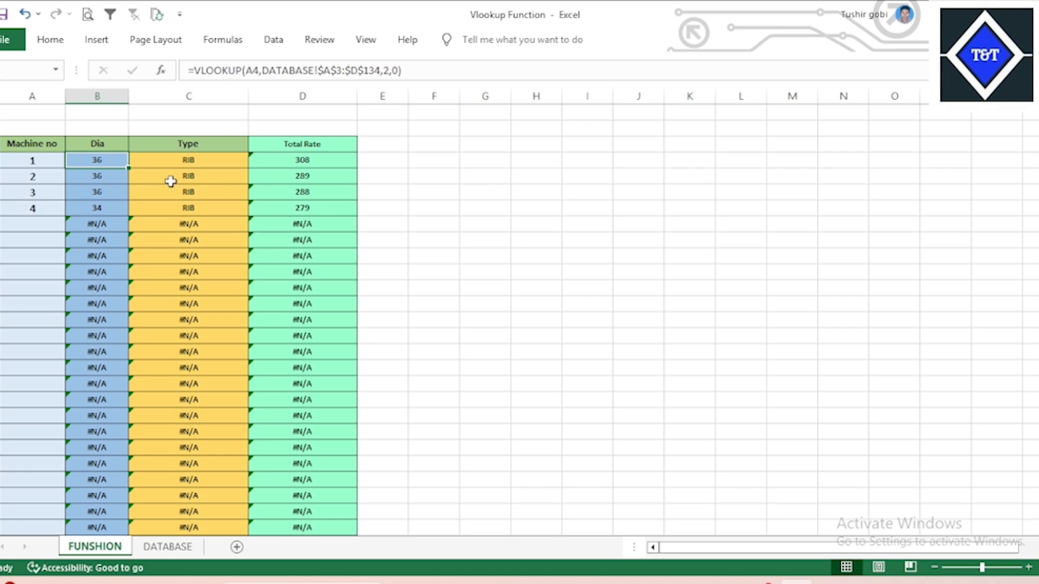
pyautogui.click(316, 163)
pyautogui.click(305, 220)
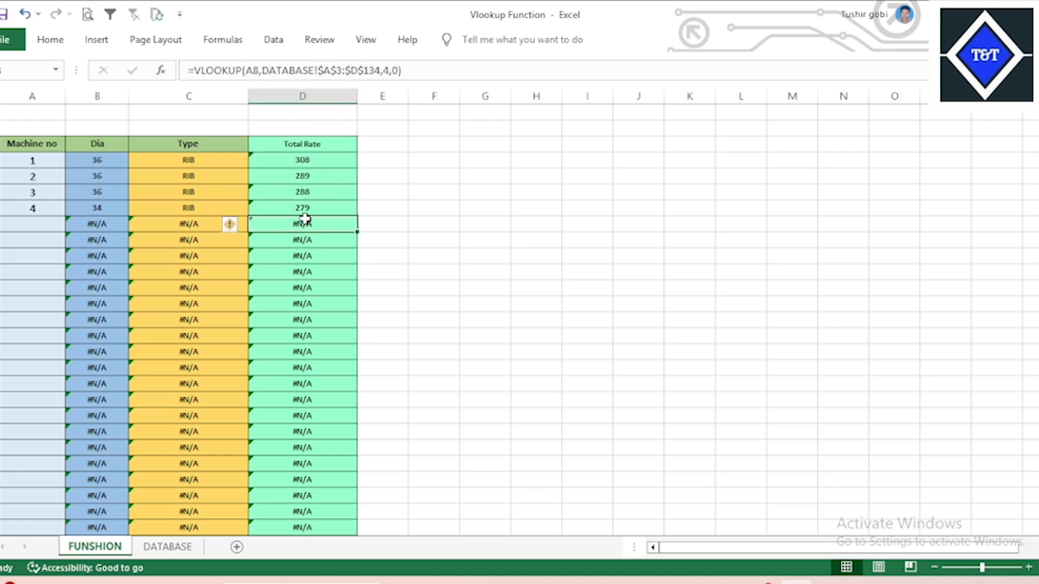
pyautogui.click(483, 225)
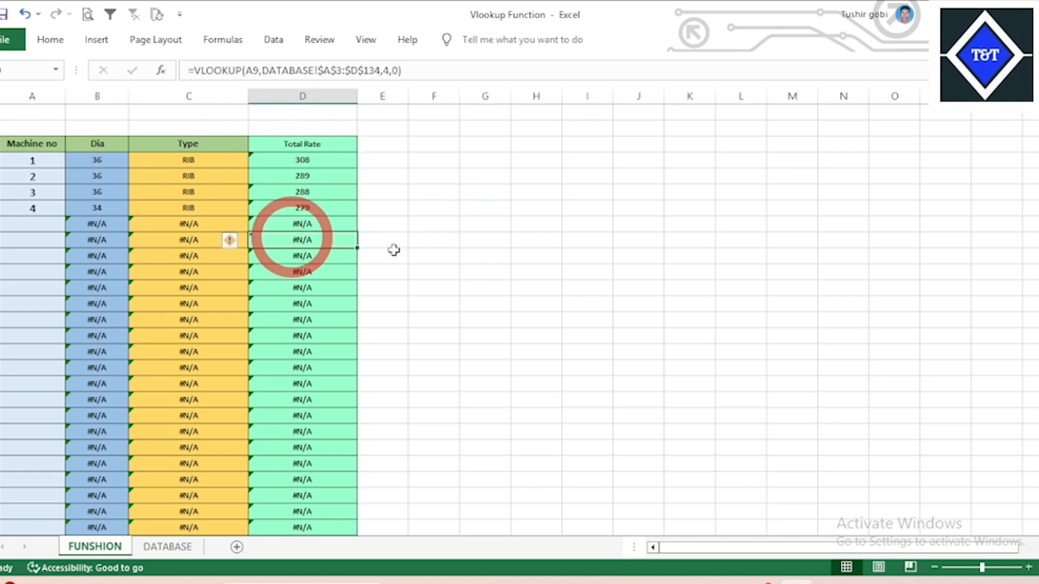
pyautogui.click(499, 263)
pyautogui.click(325, 260)
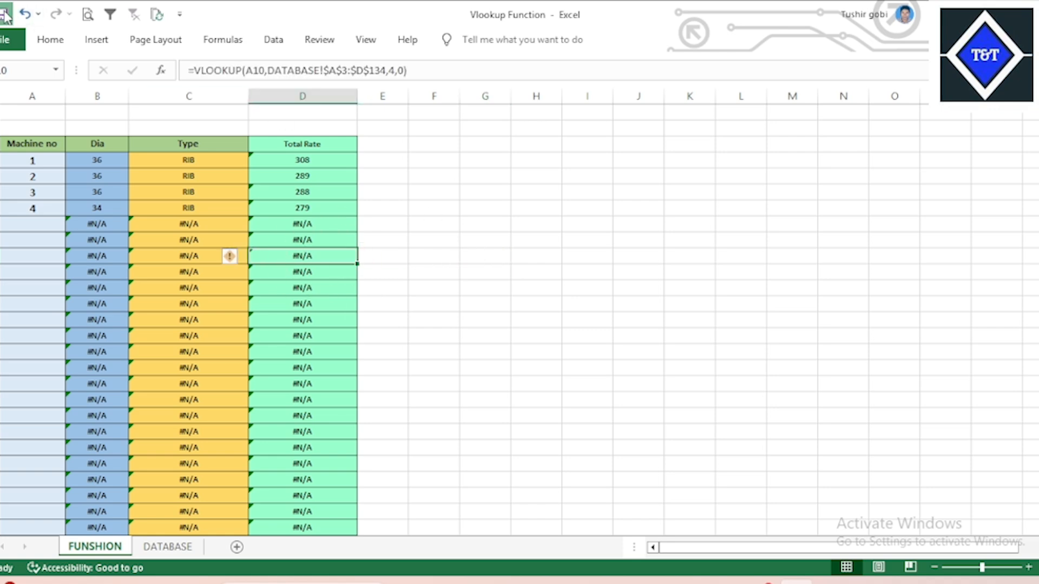
pyautogui.click(546, 241)
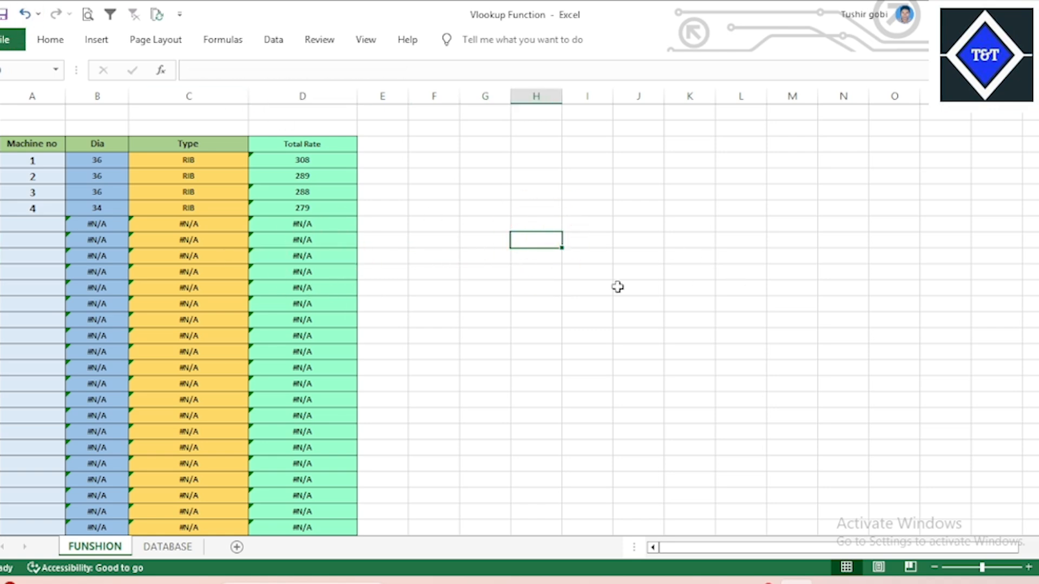
pyautogui.click(314, 160)
pyautogui.click(315, 240)
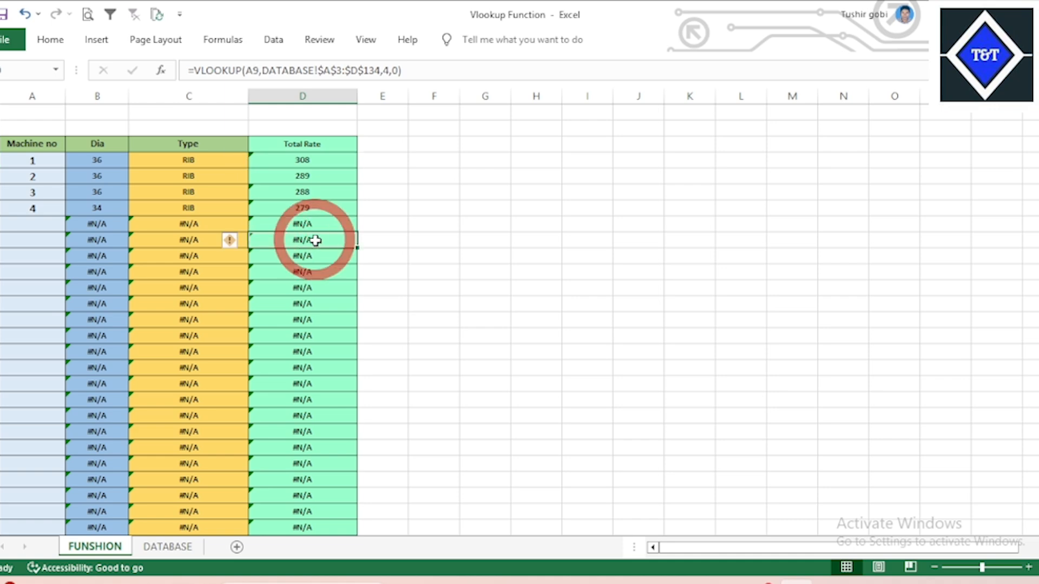